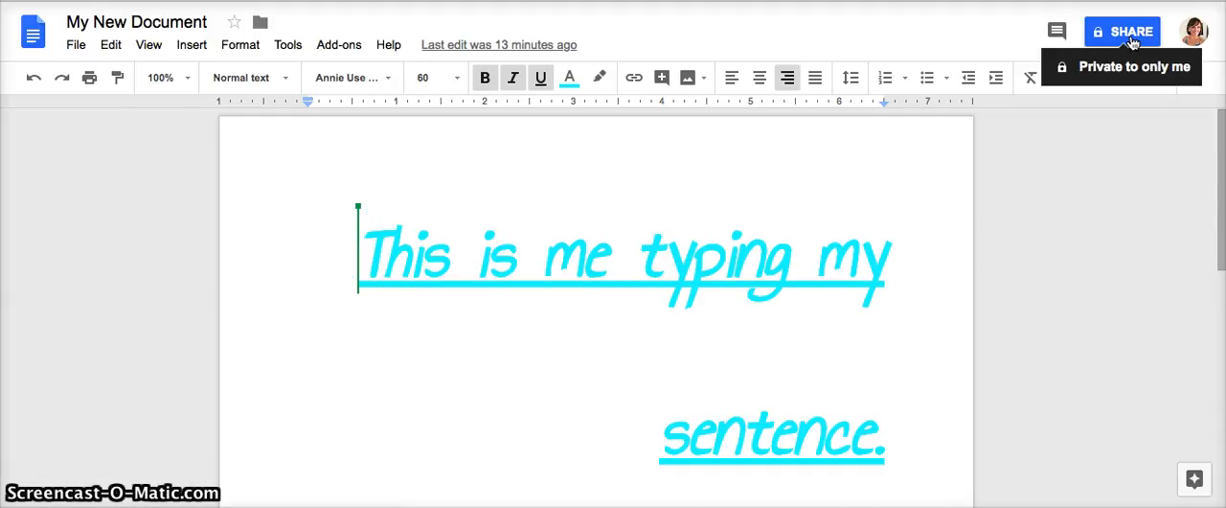
- Open the document's sharing settings and add the contact's first suggested e-mail address as an invitee
click(1131, 34)
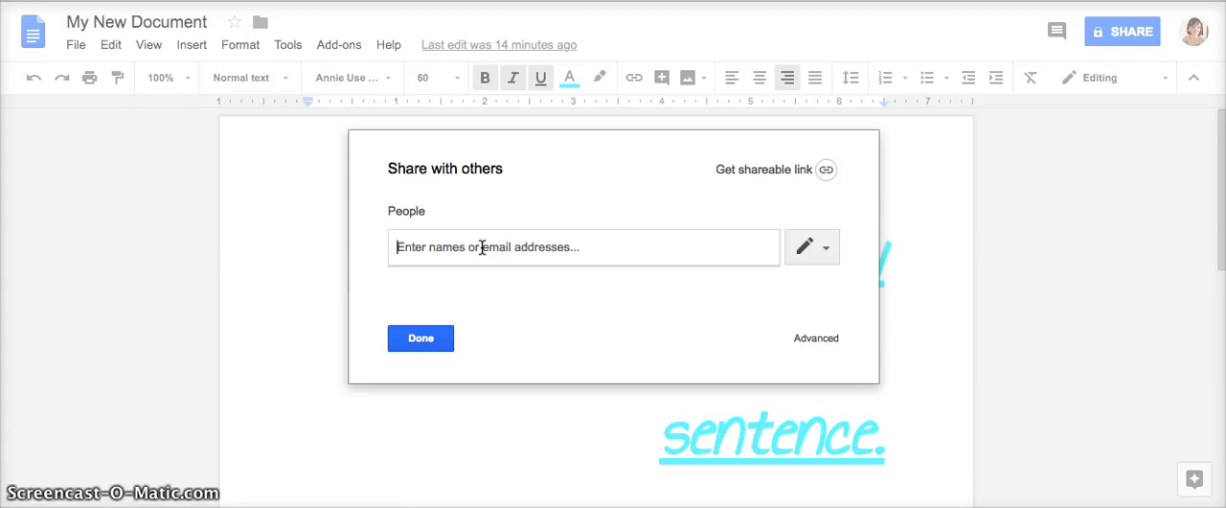
text(ash)
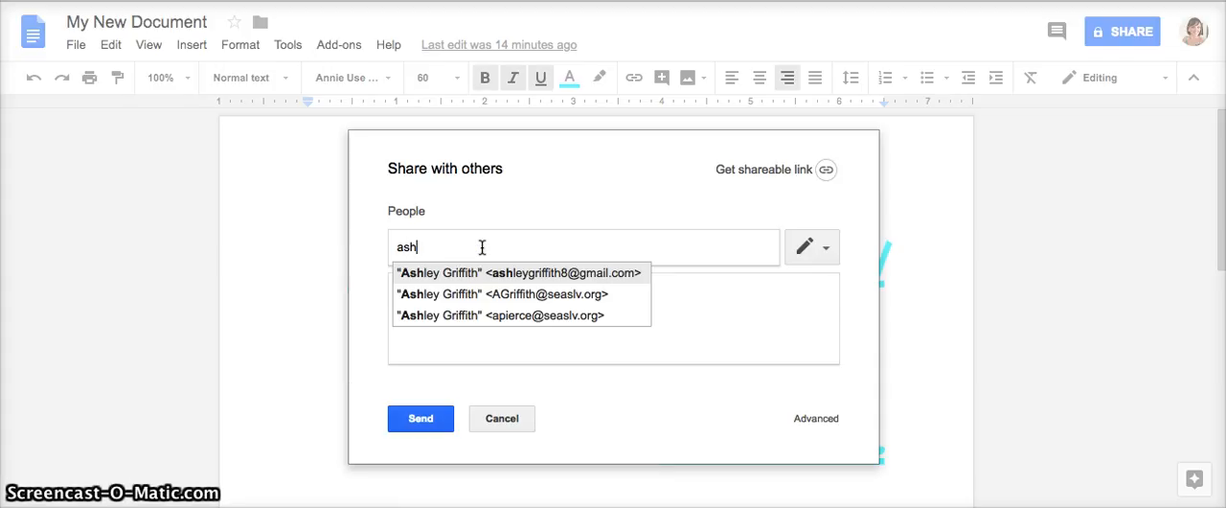
click(547, 273)
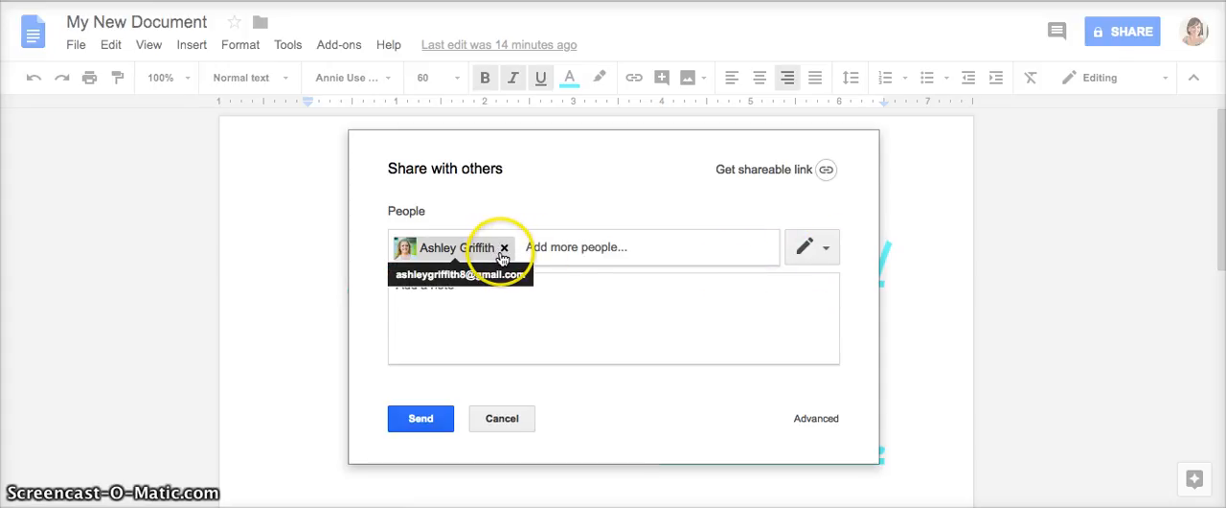
- Add the note "Hey I added you to my document for my class." to the sharing invitation
click(556, 318)
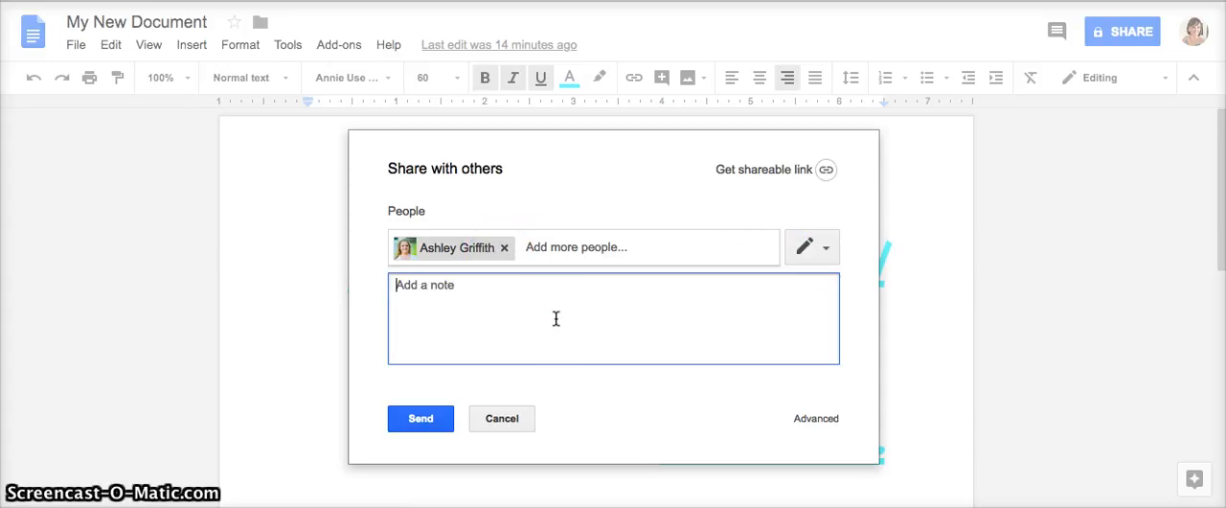
text(Hey I a)
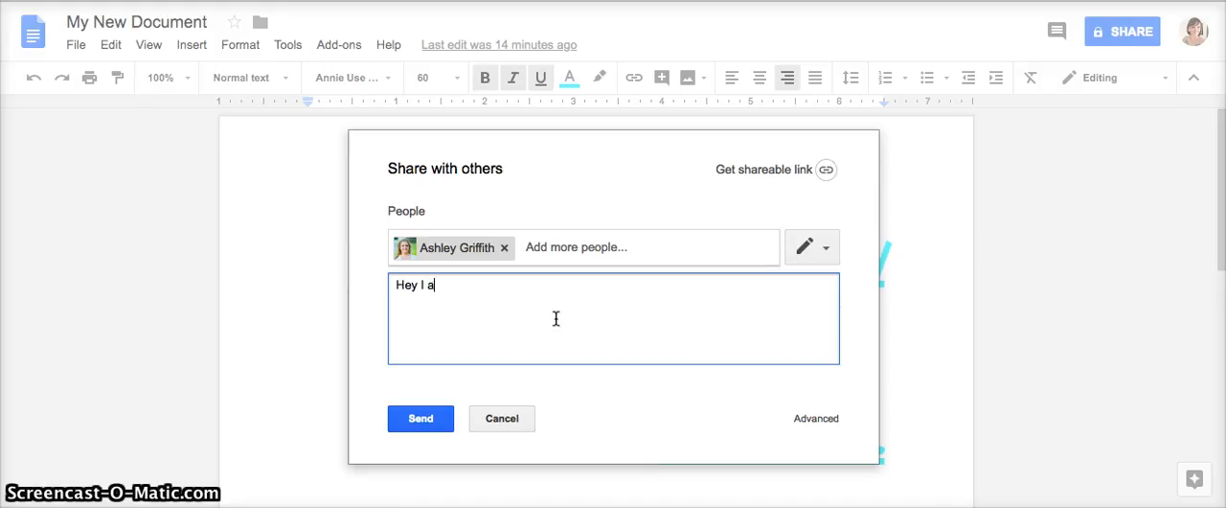
text(dded you to my document for my class.)
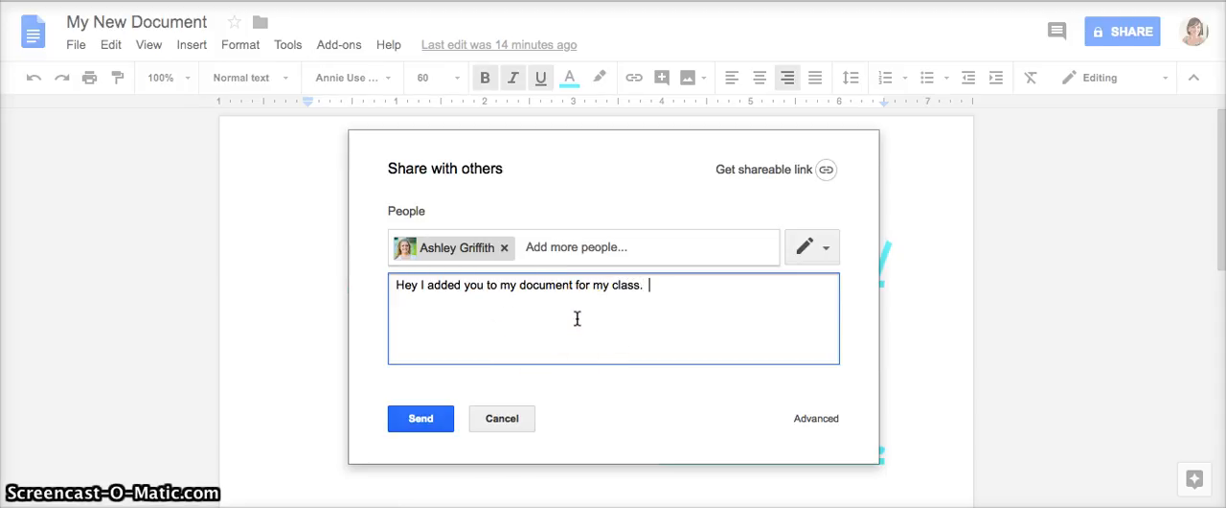
- Review the edit, comment and view permission levels available for the invited person
click(828, 252)
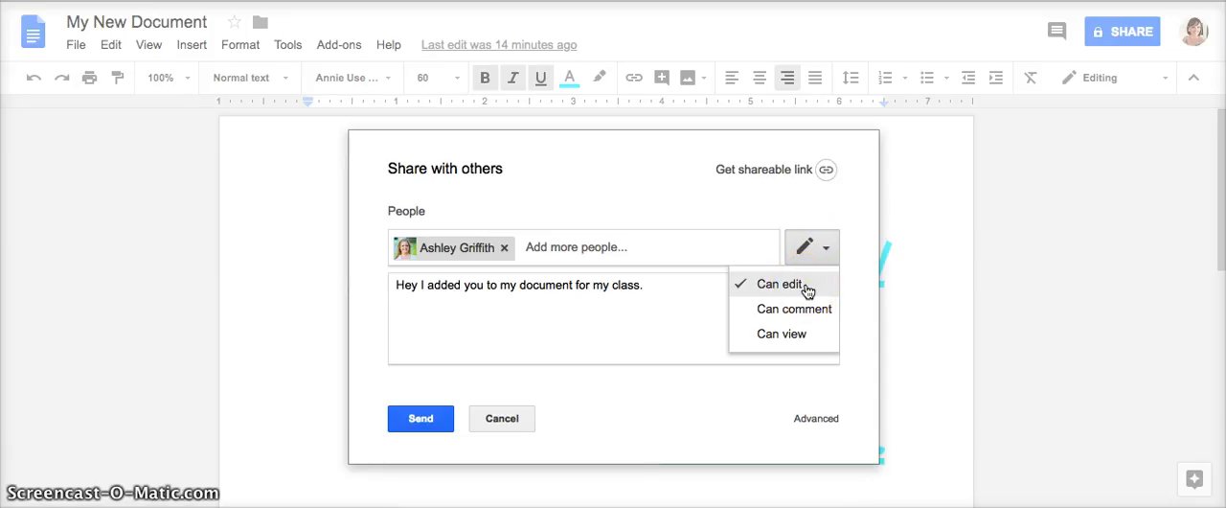
click(806, 335)
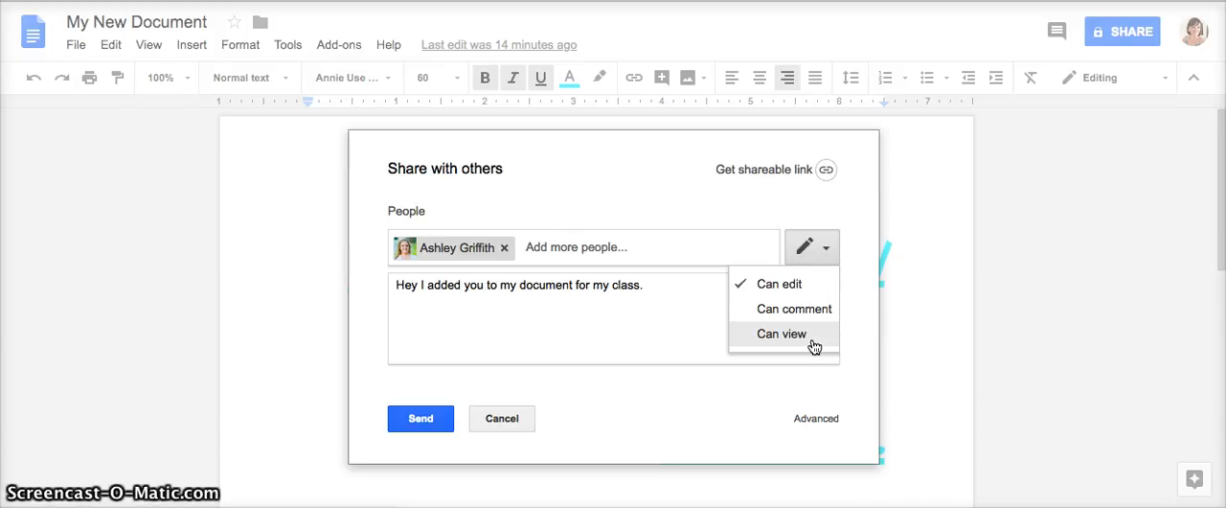
click(752, 393)
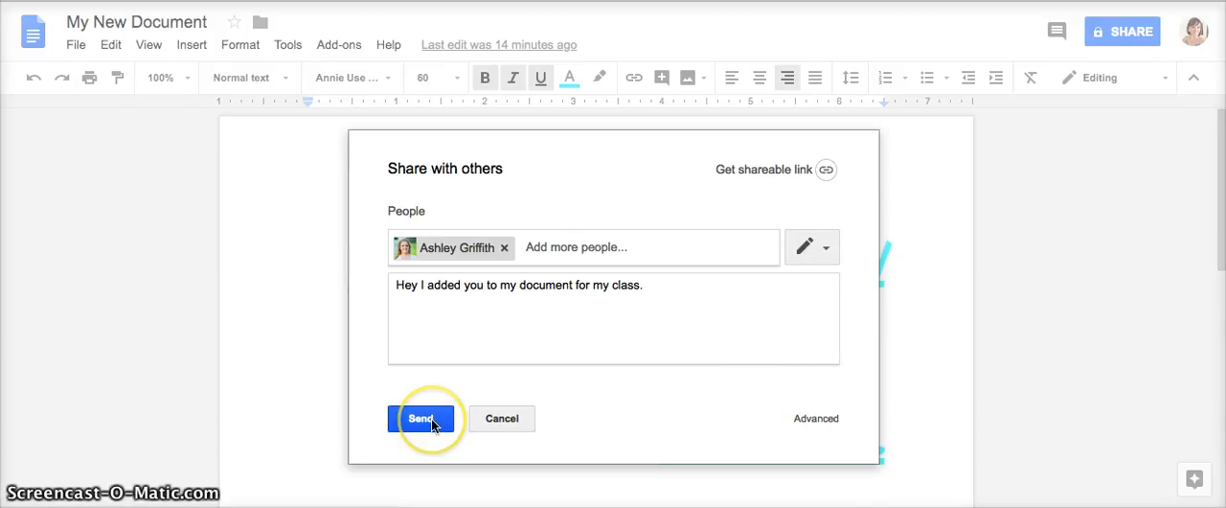
click(772, 361)
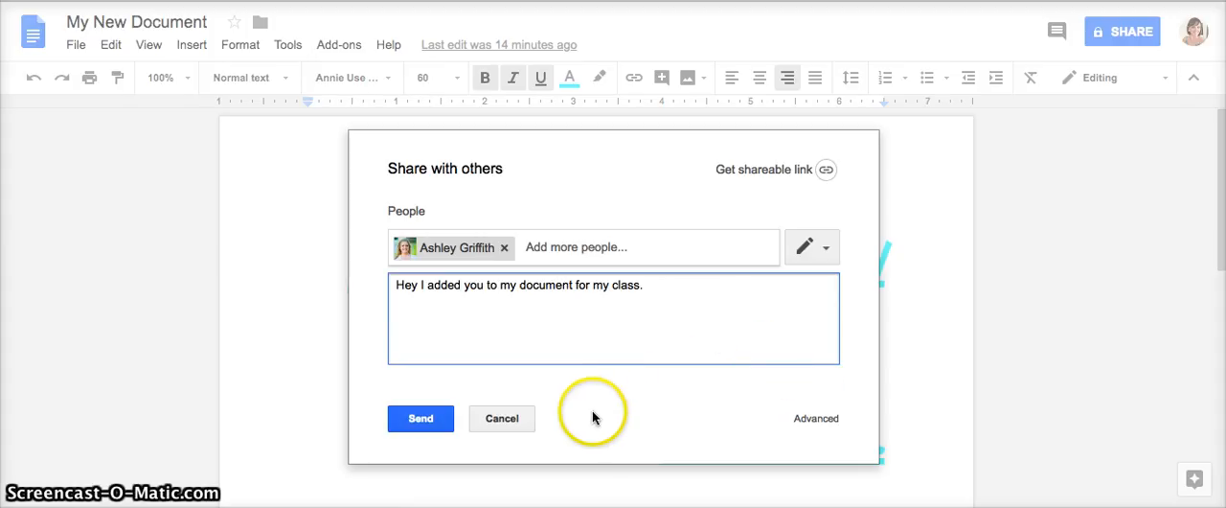
- Turn on link sharing so anyone with the link can view the document, and copy the link
click(826, 171)
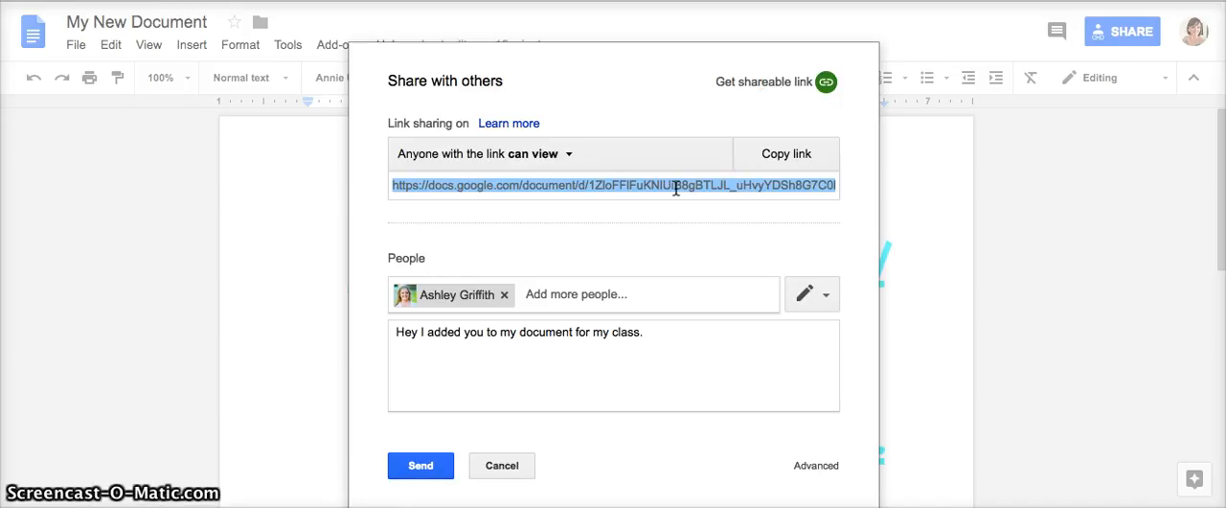
click(570, 155)
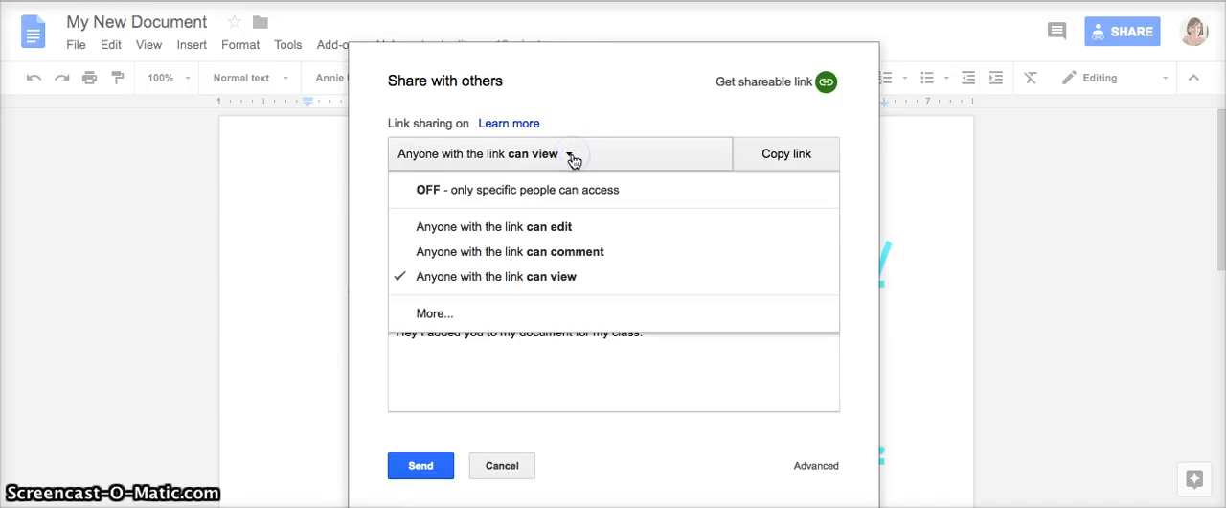
click(566, 167)
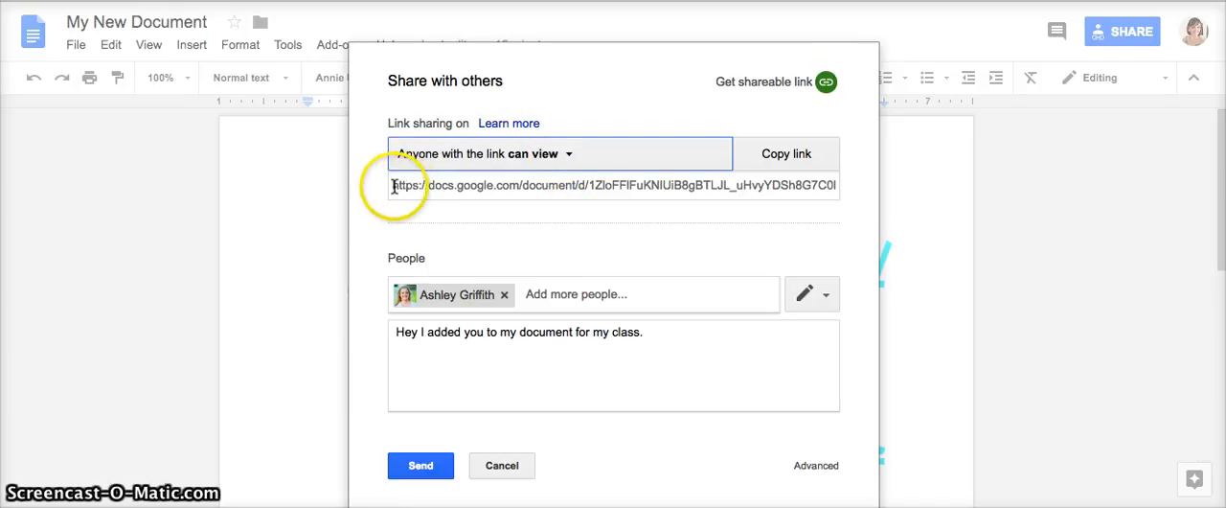
click(787, 155)
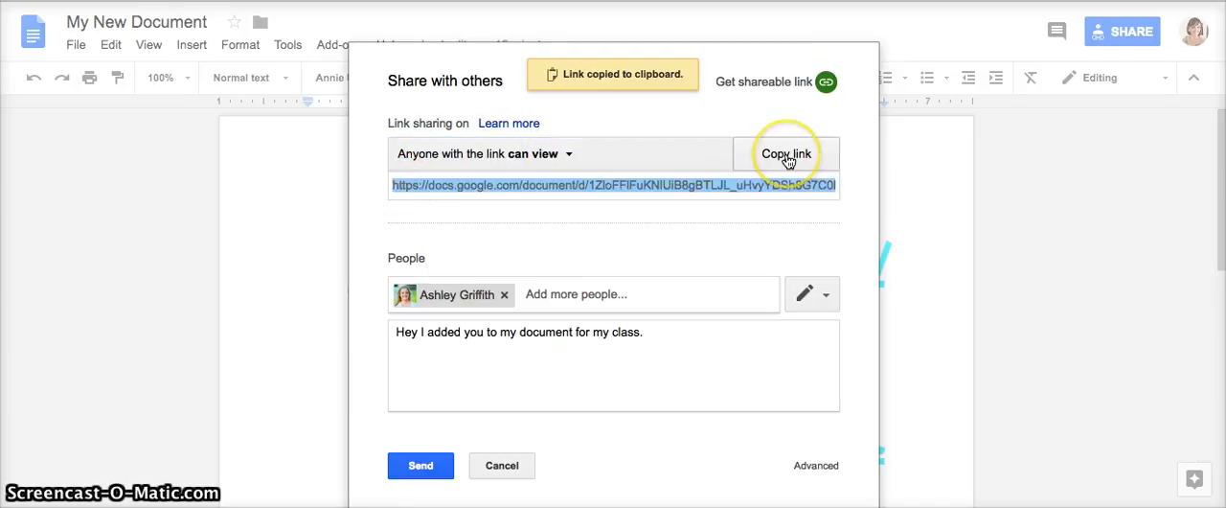
- Review the link access levels, discard the unsent invitation and close the sharing settings
click(567, 156)
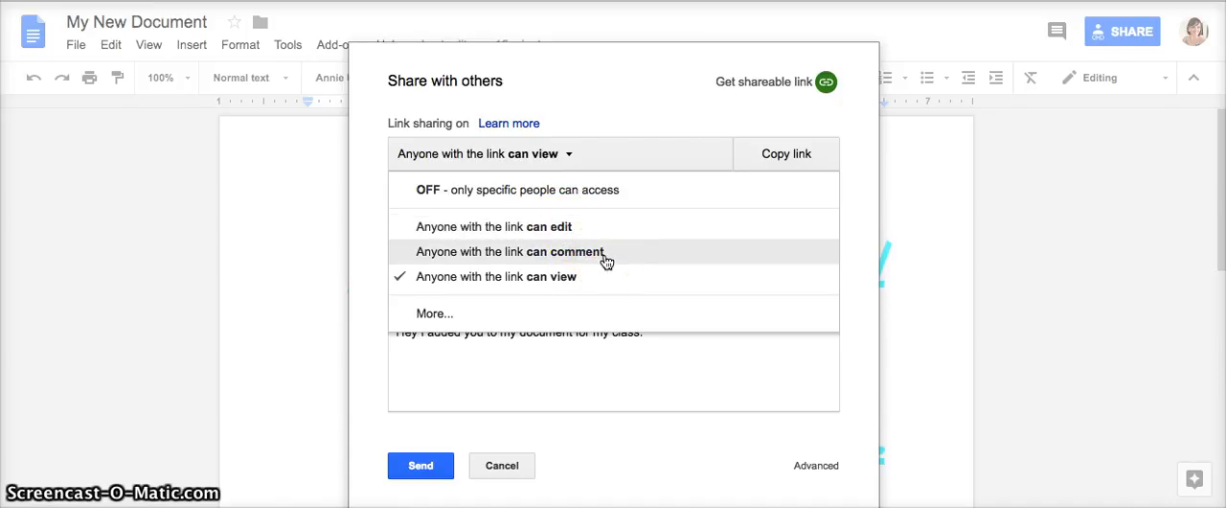
click(937, 281)
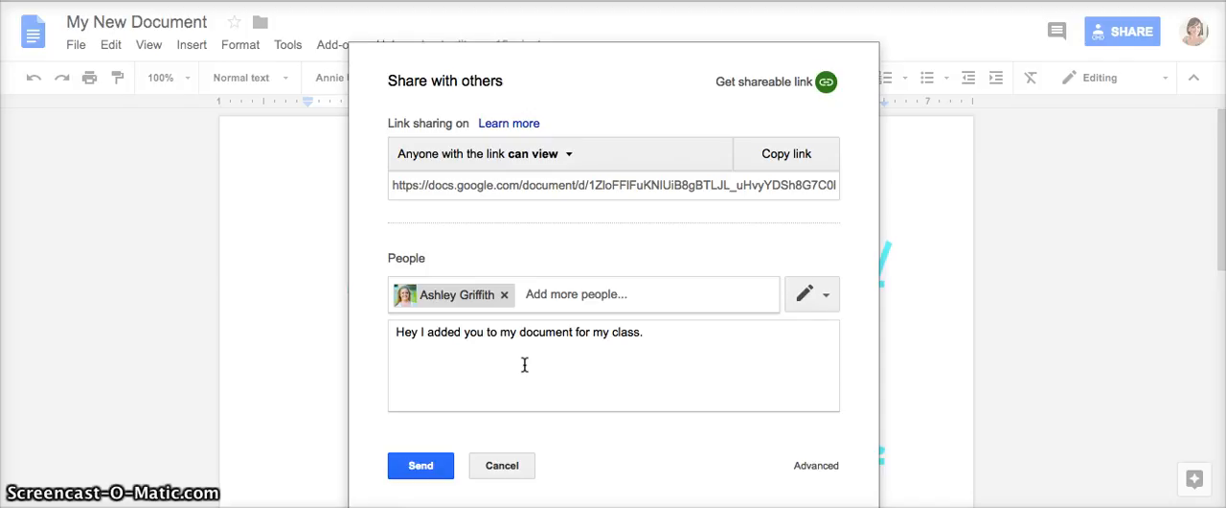
click(508, 465)
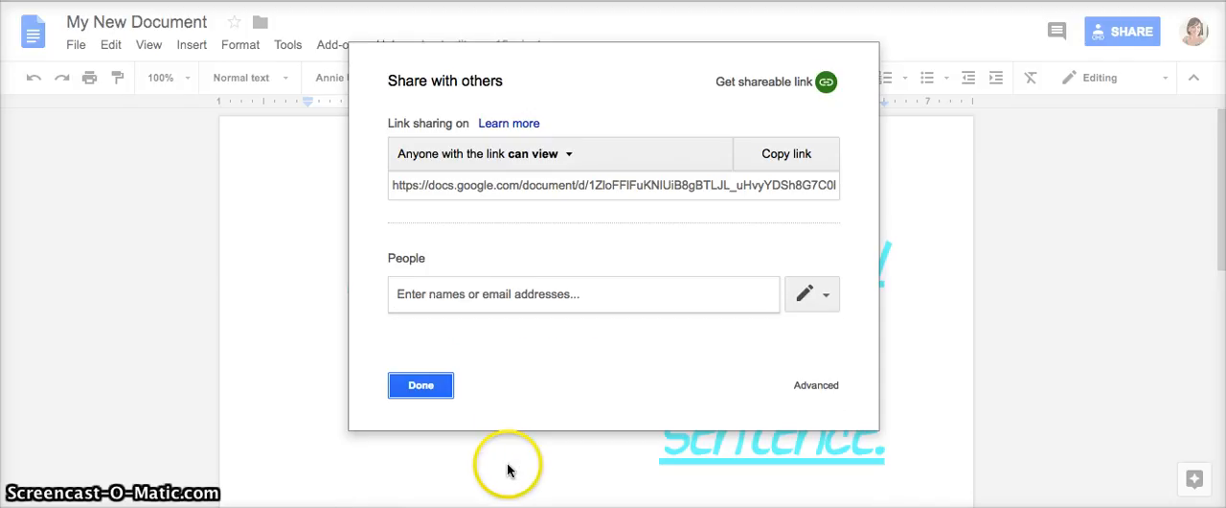
click(422, 386)
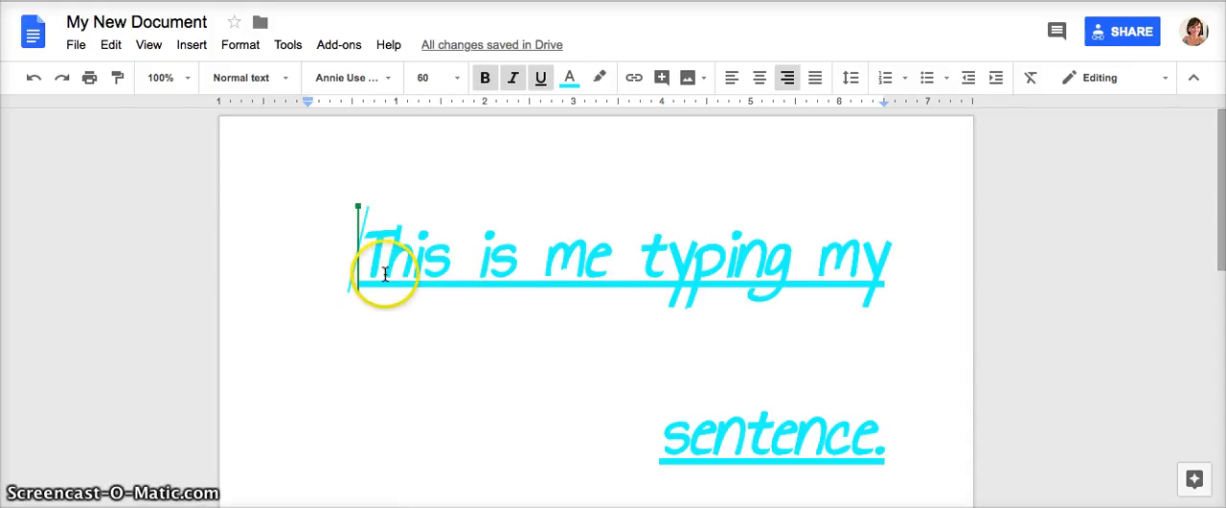
- Left-align the entire sentence "This is me typing my sentence."
drag(476, 258, 889, 432)
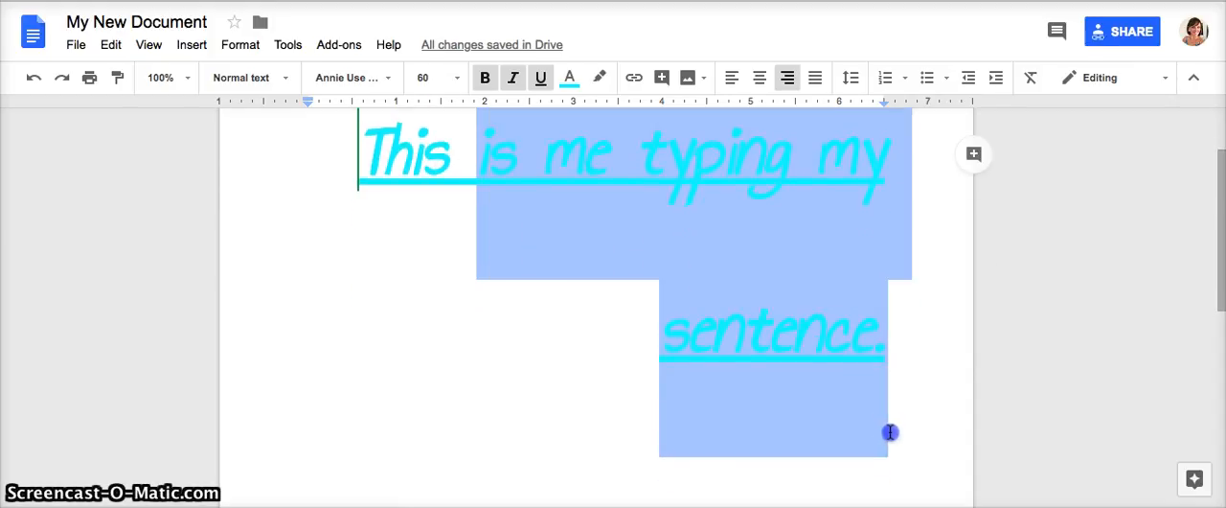
click(365, 161)
drag(365, 168, 897, 371)
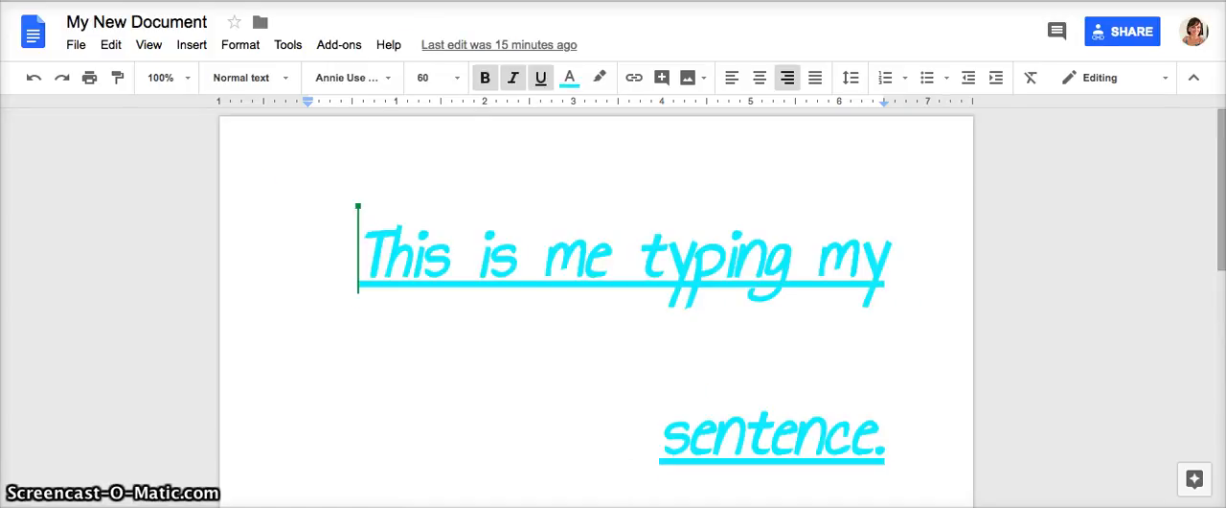
triple_click(383, 201)
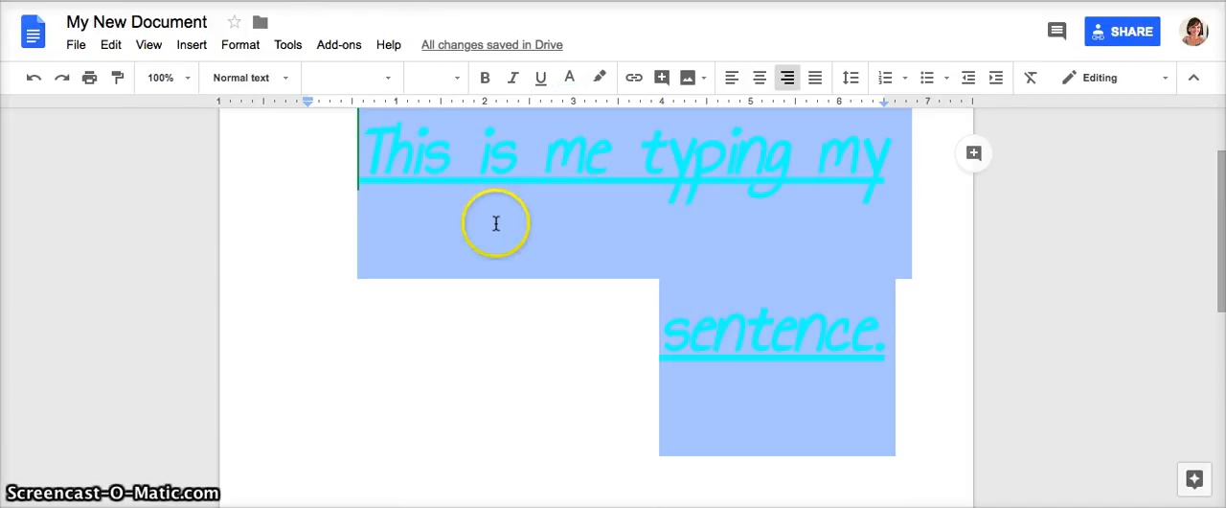
click(730, 92)
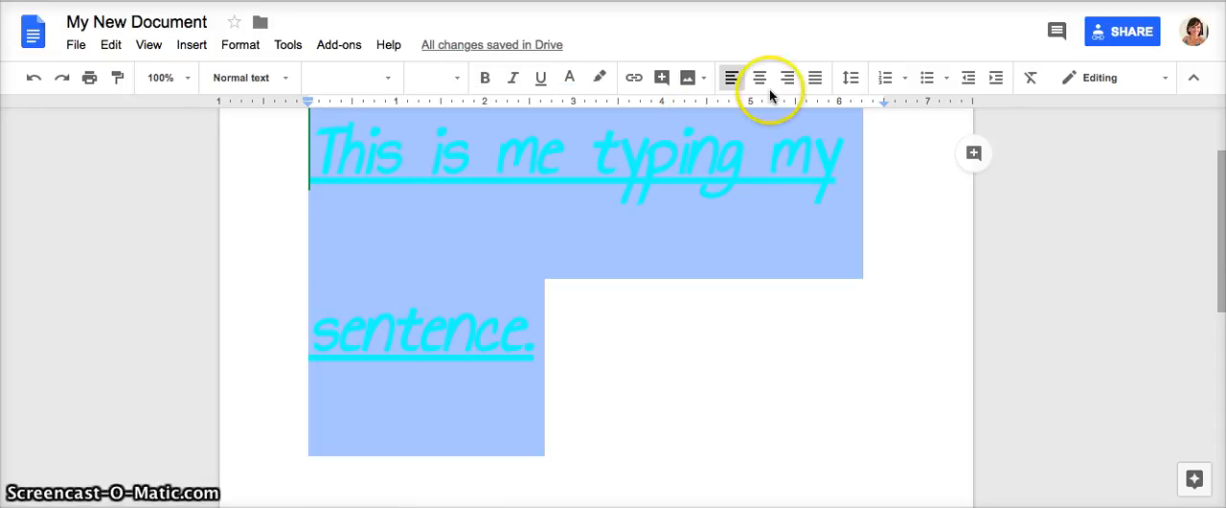
- Change the text color of the whole selected sentence to dark purple
click(569, 80)
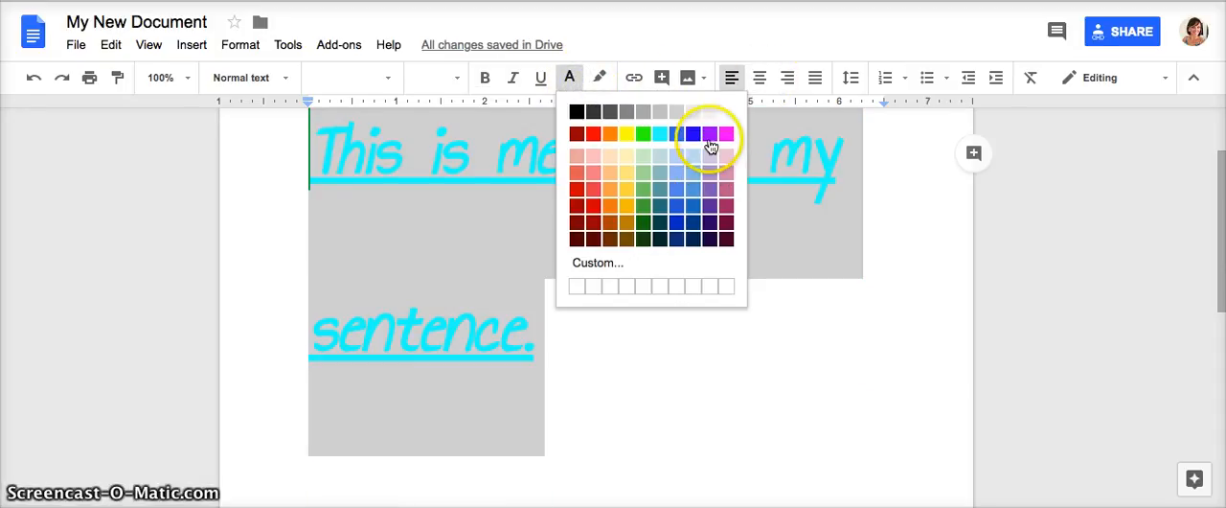
click(710, 206)
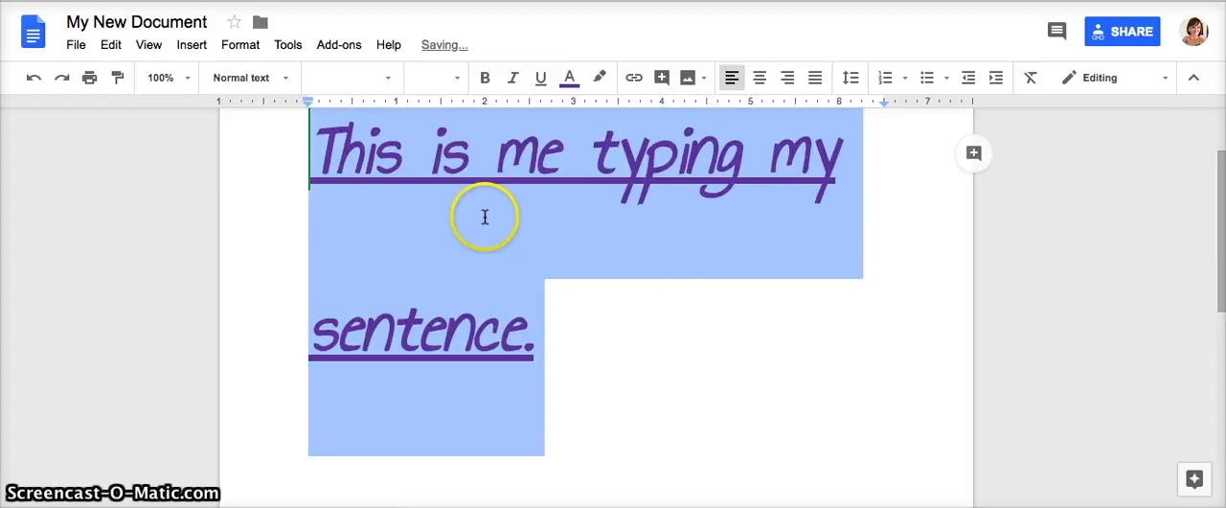
key(ctrl+Tab)
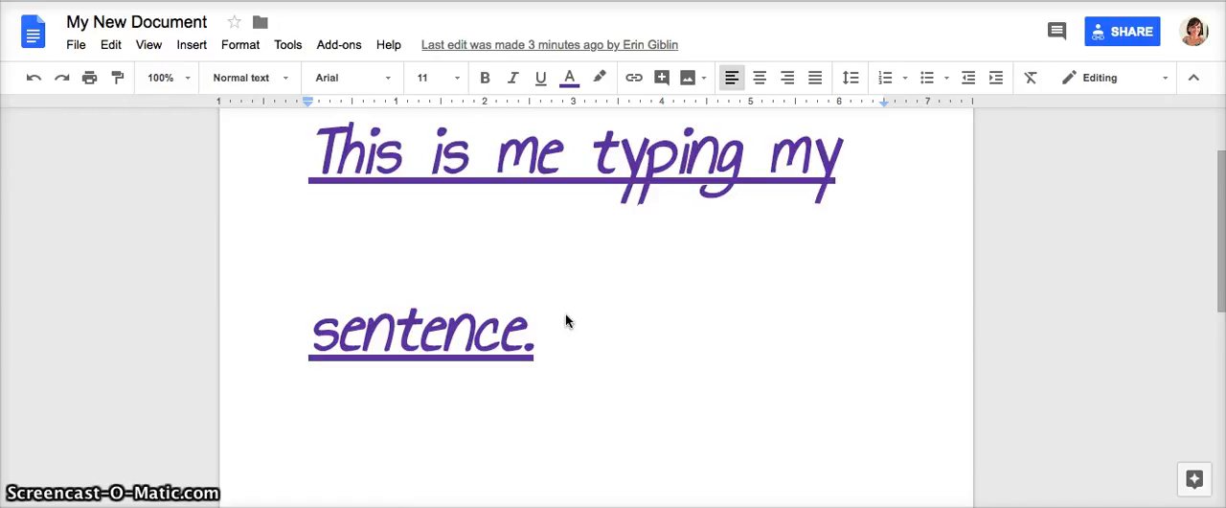
- Post the comment "Do you think this size is appropriate for the assignment?" on the word "sentence"
click(1056, 31)
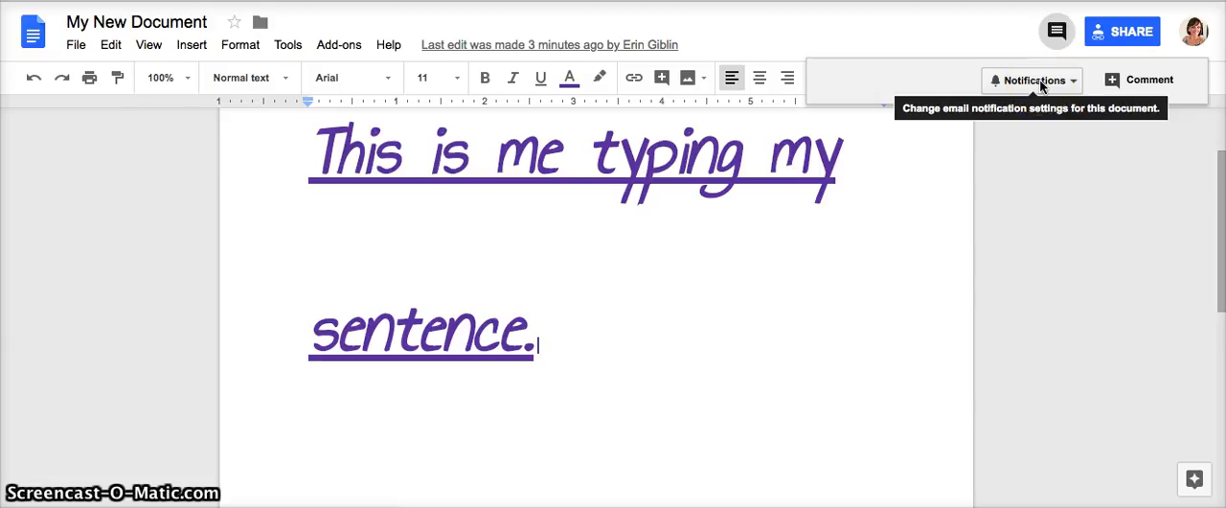
click(1155, 82)
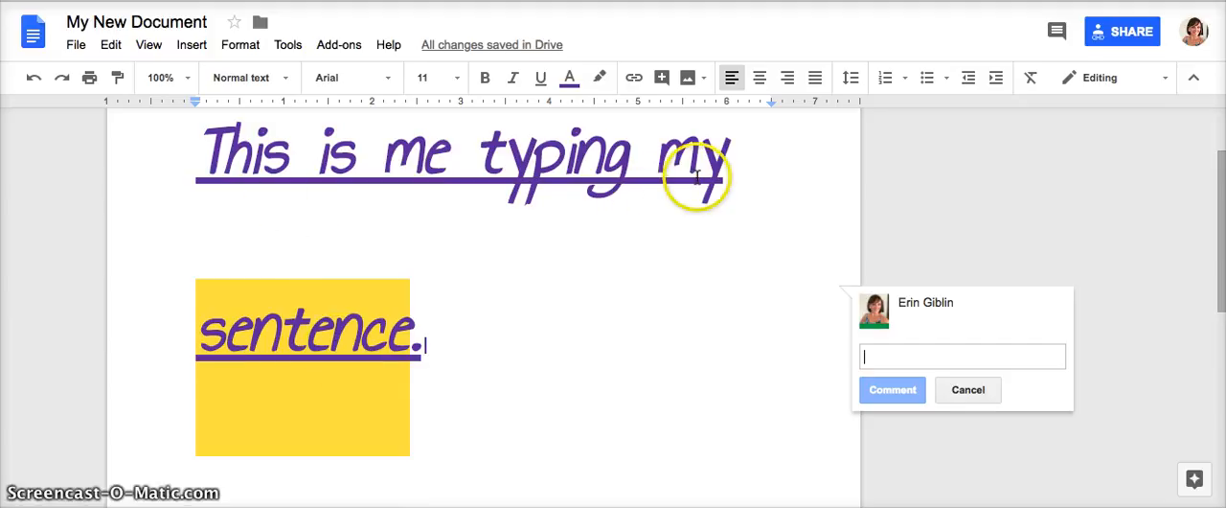
click(868, 356)
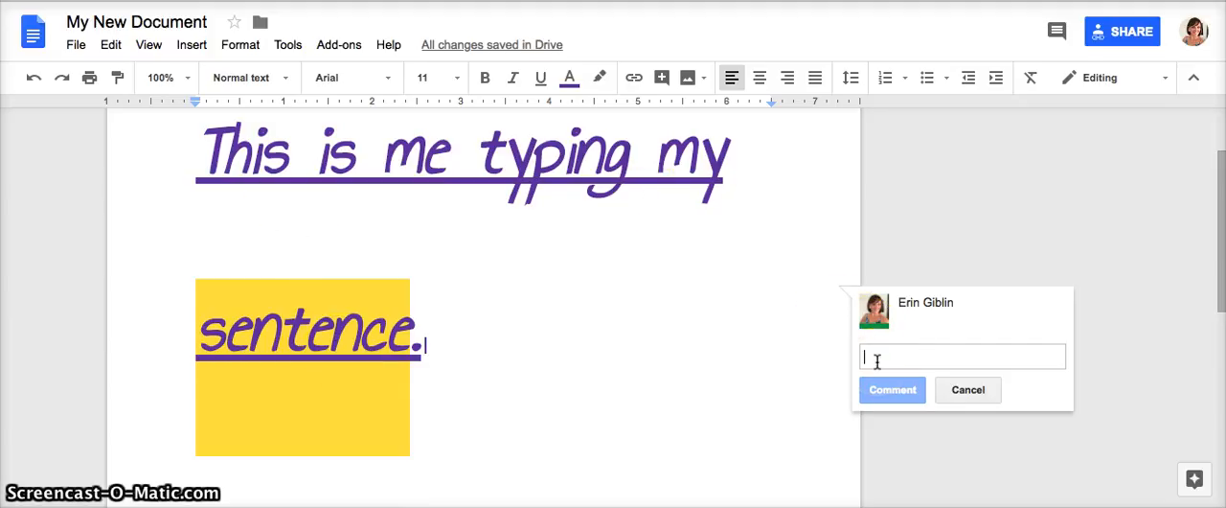
text(Do you think this size is ap)
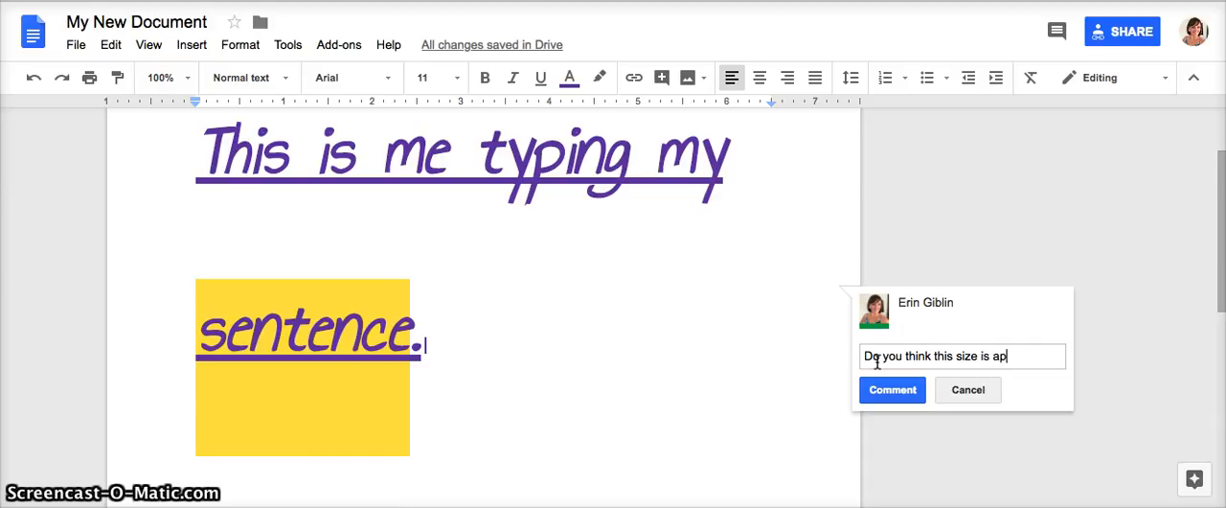
text(propriate for the assignment?)
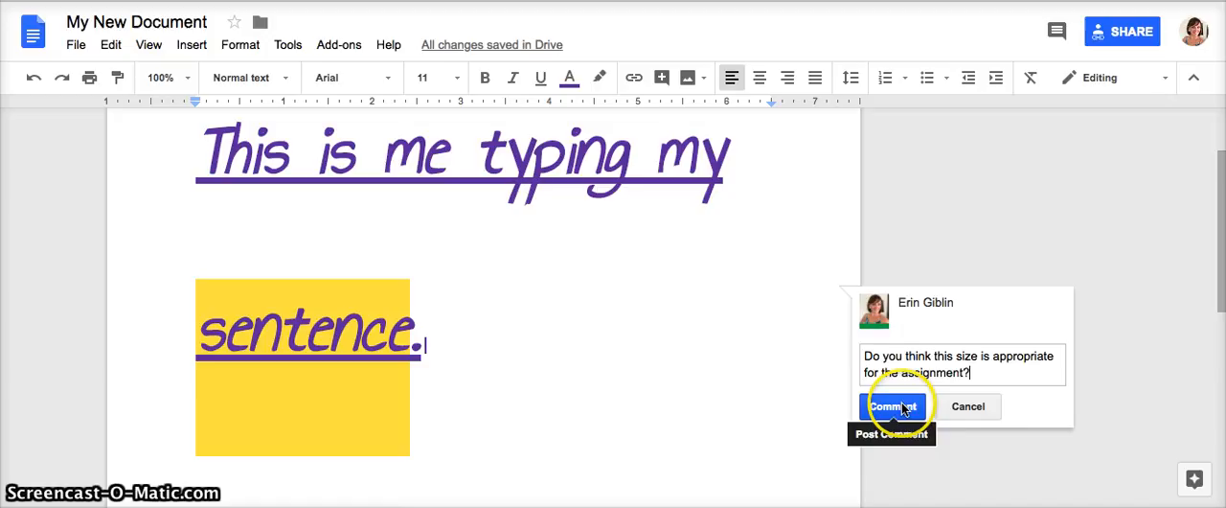
click(892, 406)
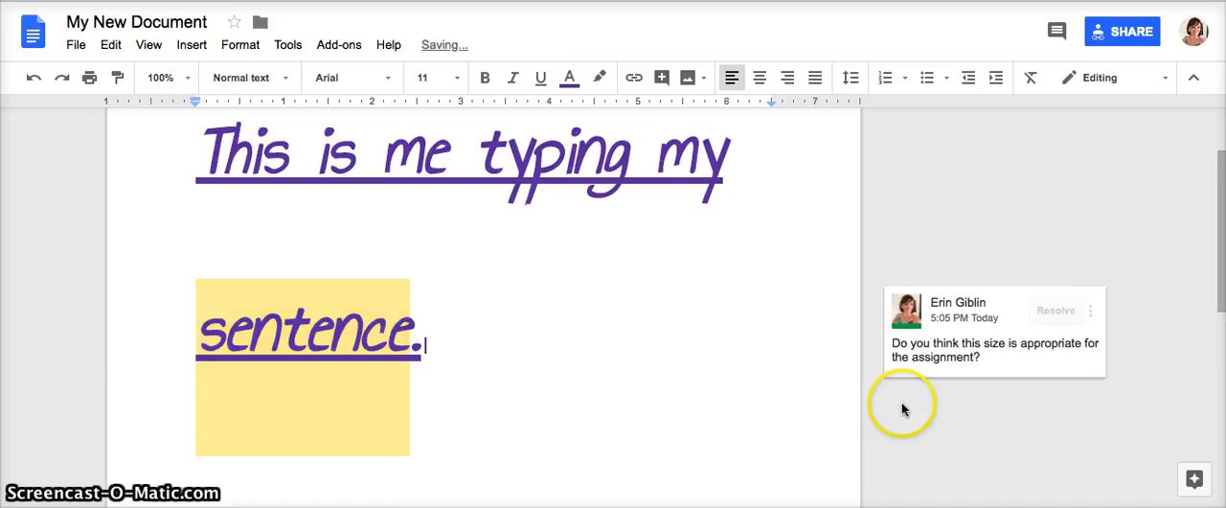
click(974, 368)
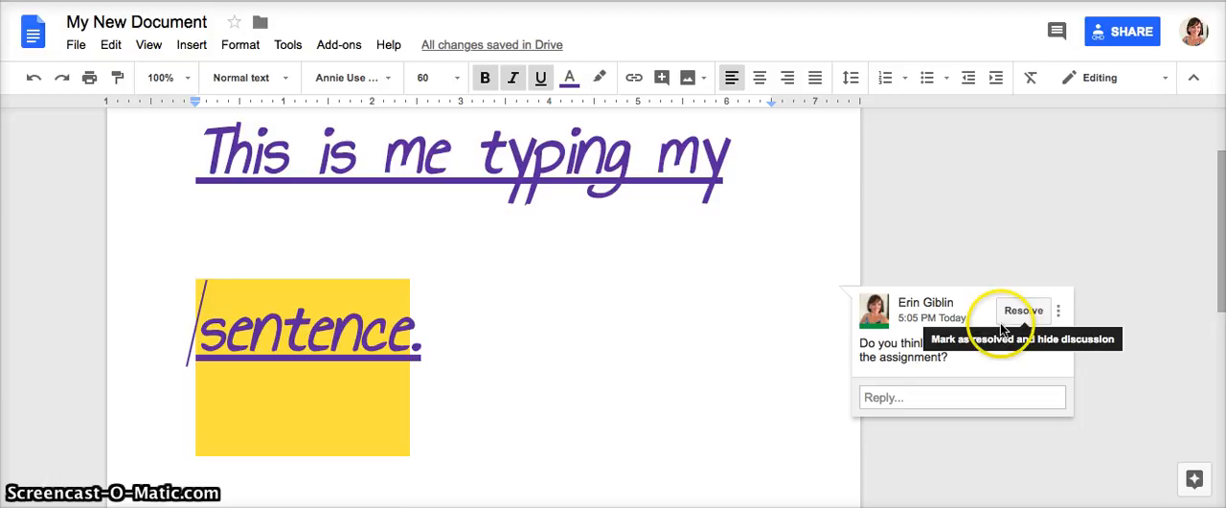
- Set the font size of the entire sentence "This is me typing my sentence." to 24
click(428, 347)
drag(335, 326, 330, 324)
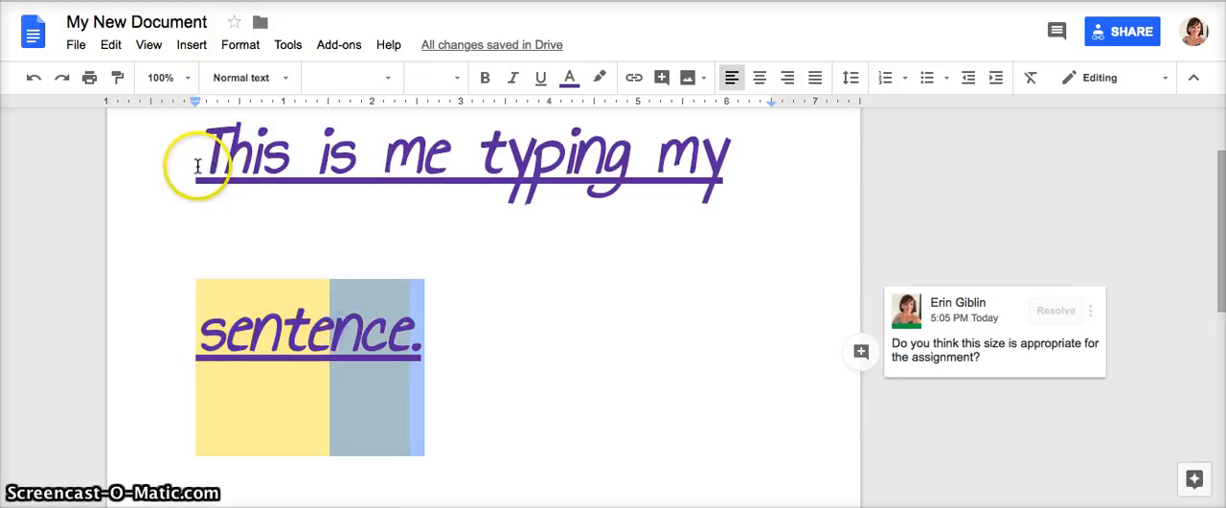
drag(198, 164, 419, 365)
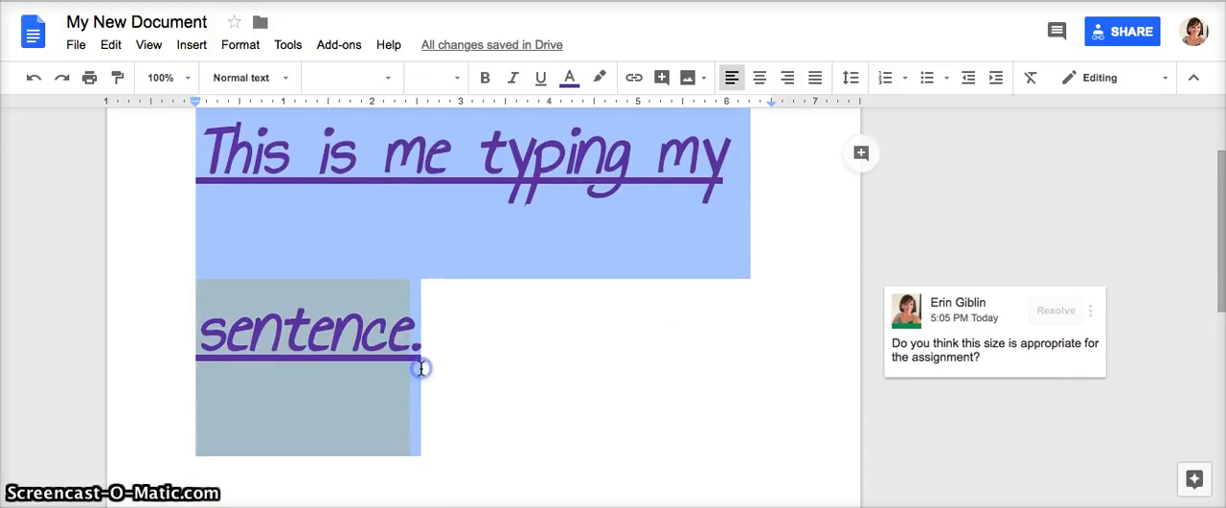
click(456, 80)
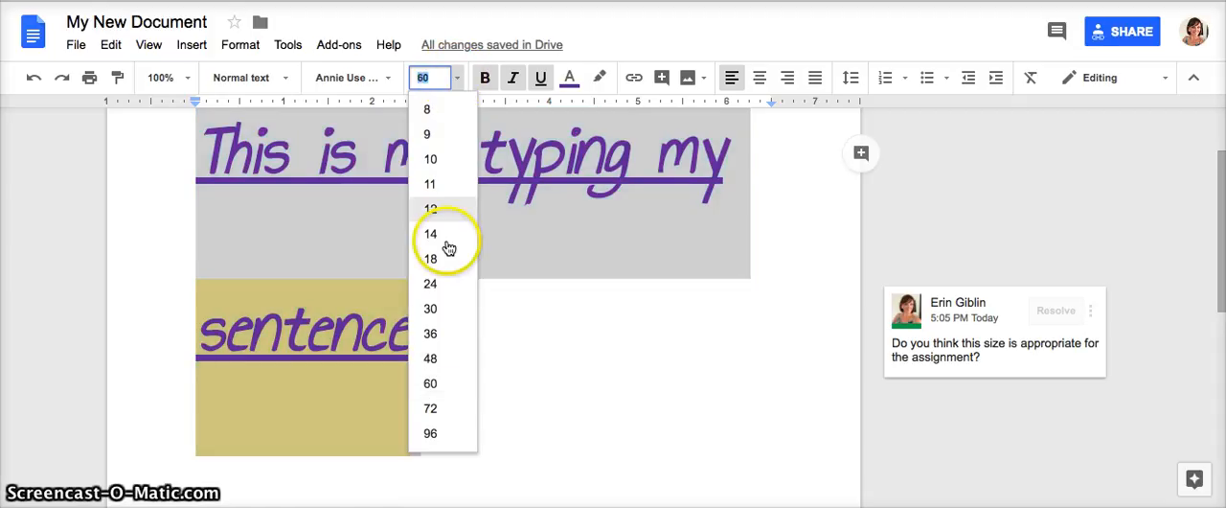
click(432, 284)
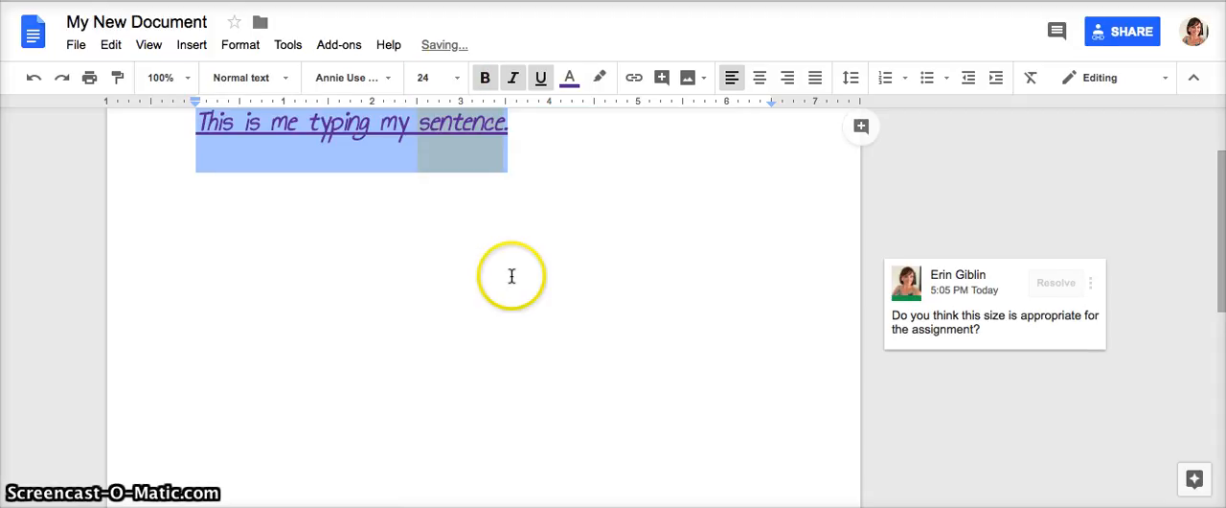
scroll(511, 274, up, 2)
click(564, 236)
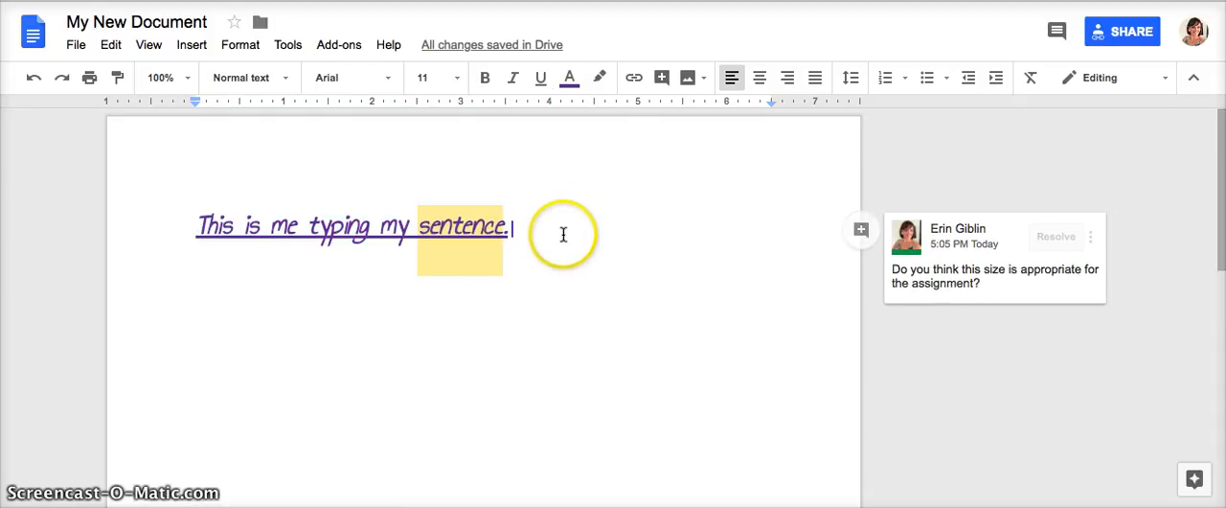
- Resolve the comment asking whether the size is appropriate for the assignment
click(989, 305)
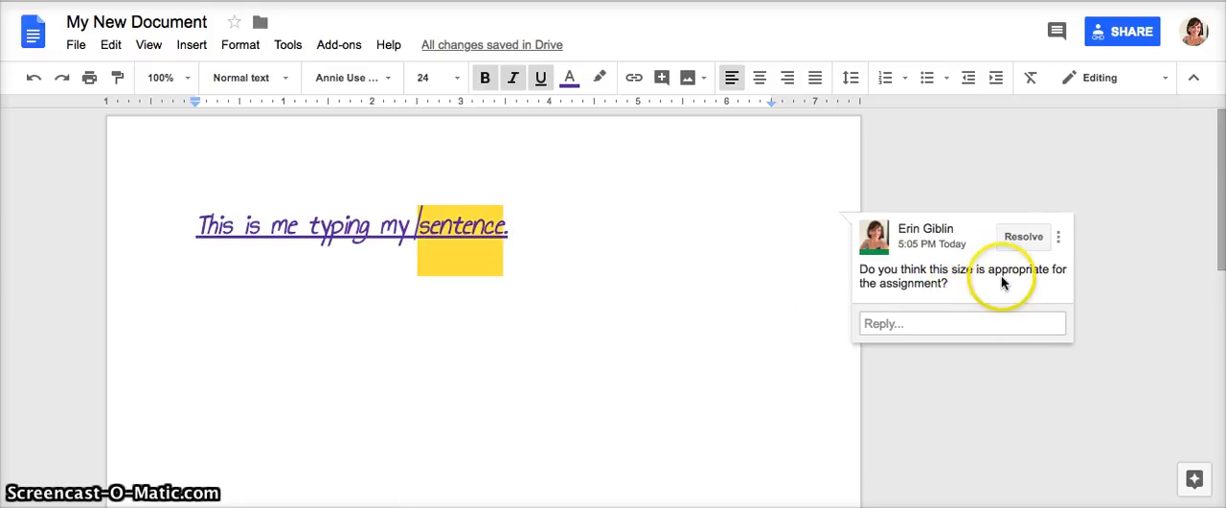
click(1022, 236)
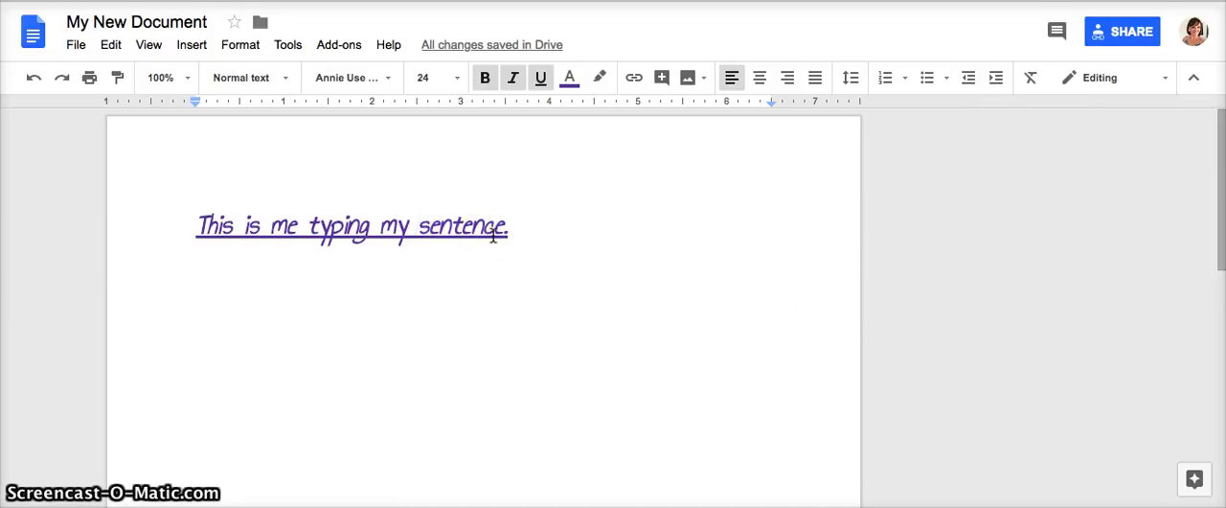
click(198, 226)
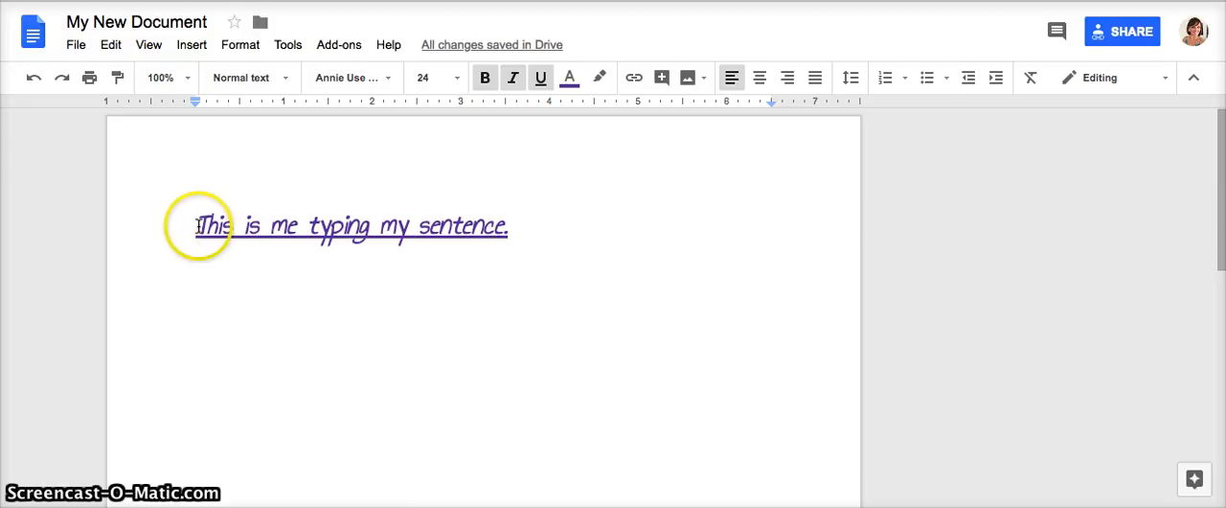
drag(199, 226, 509, 224)
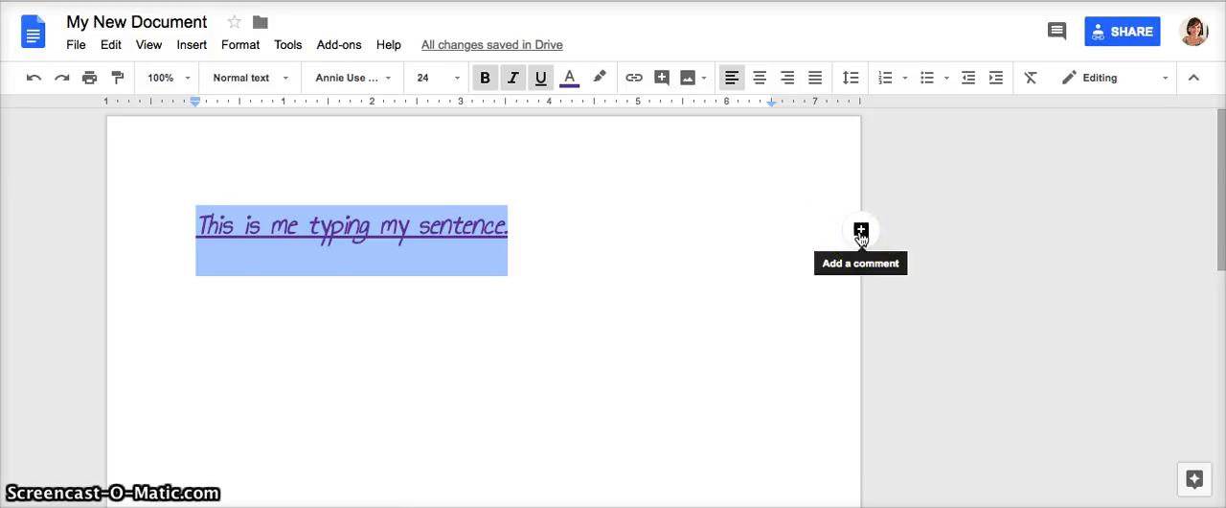
click(623, 301)
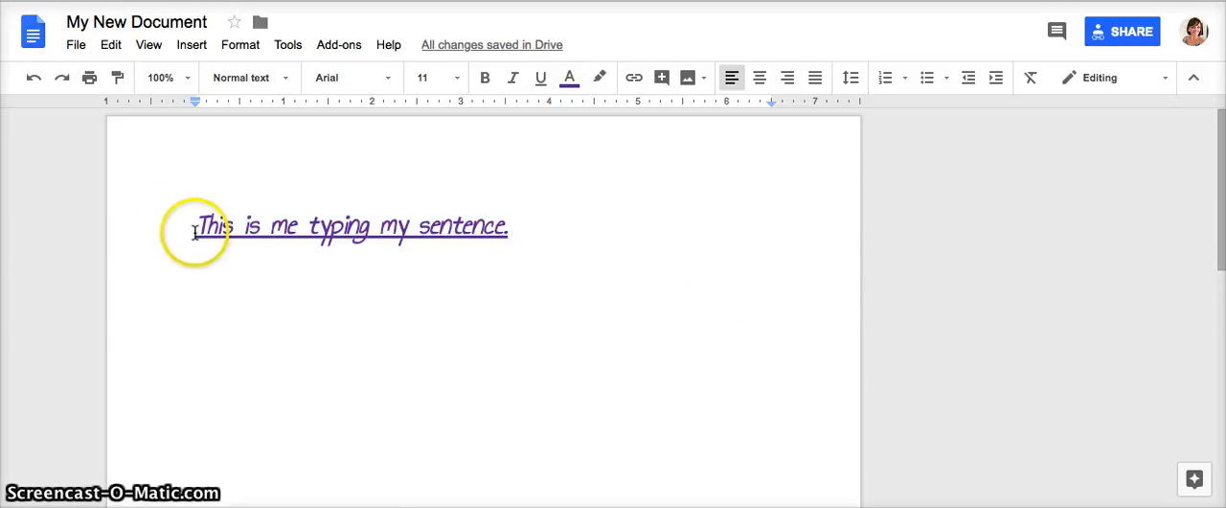
- Post the comment "I also do not think it should be italicized." on the whole sentence
drag(170, 224, 525, 244)
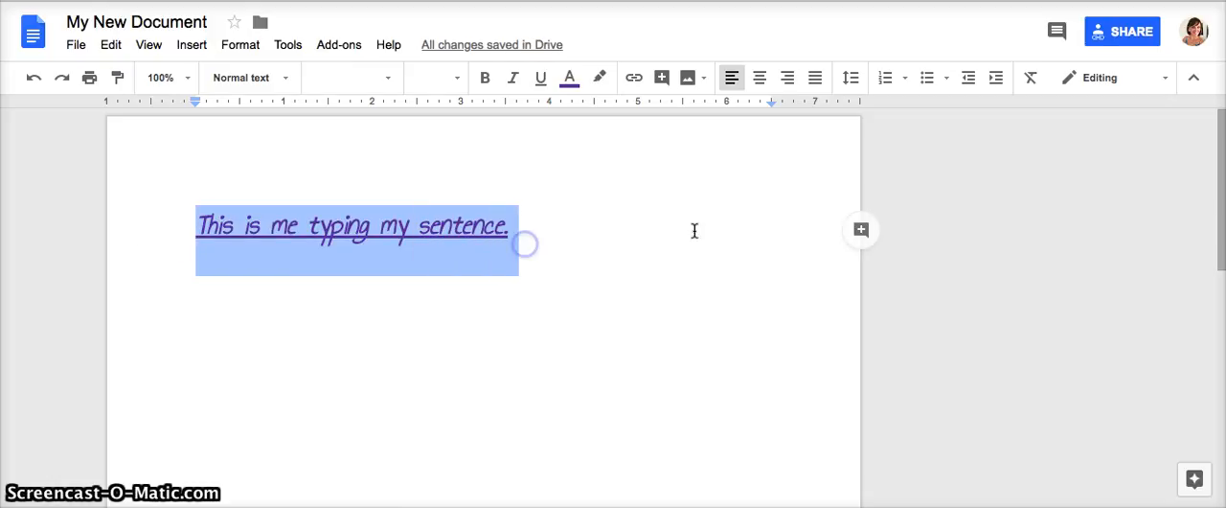
click(866, 240)
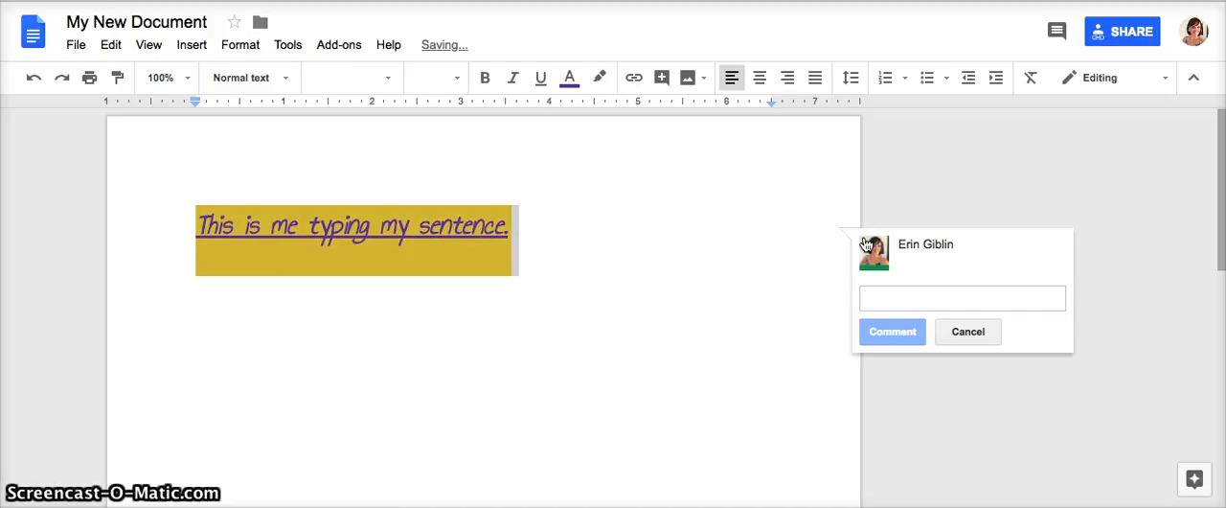
text(I a)
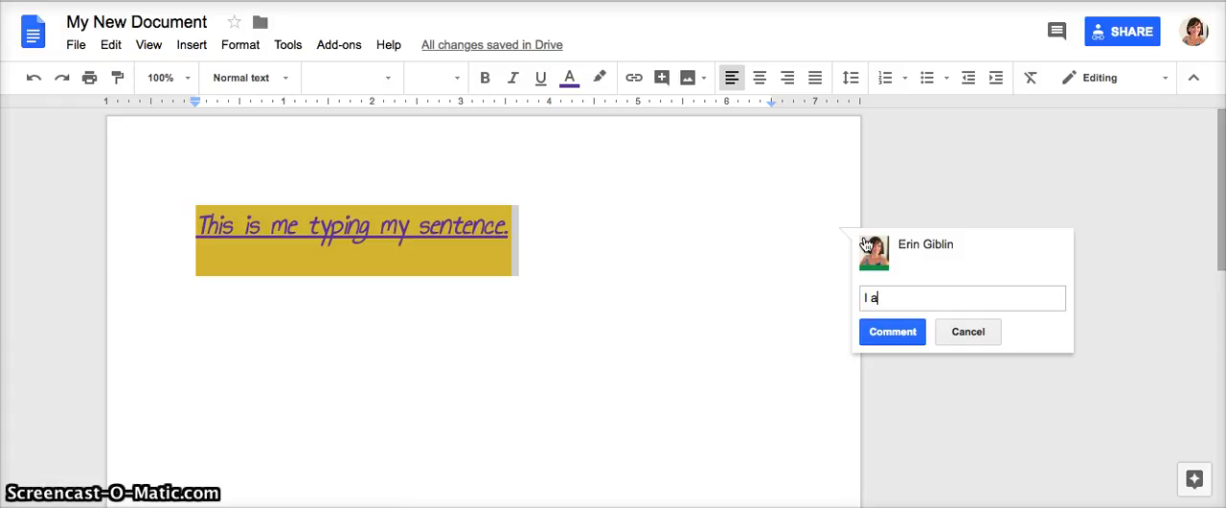
text(lso do not think it should b)
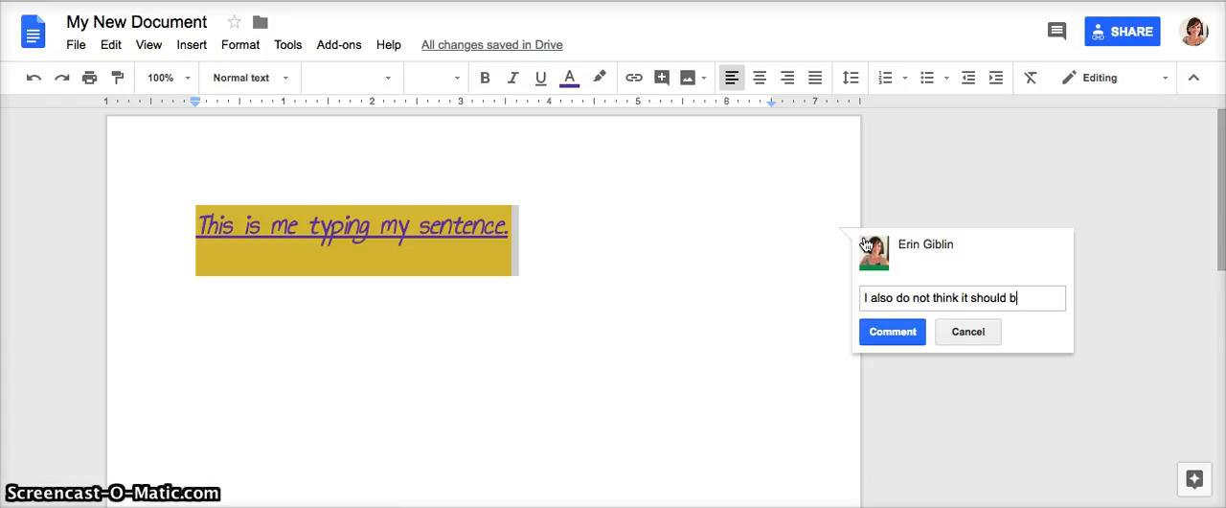
text(e itali)
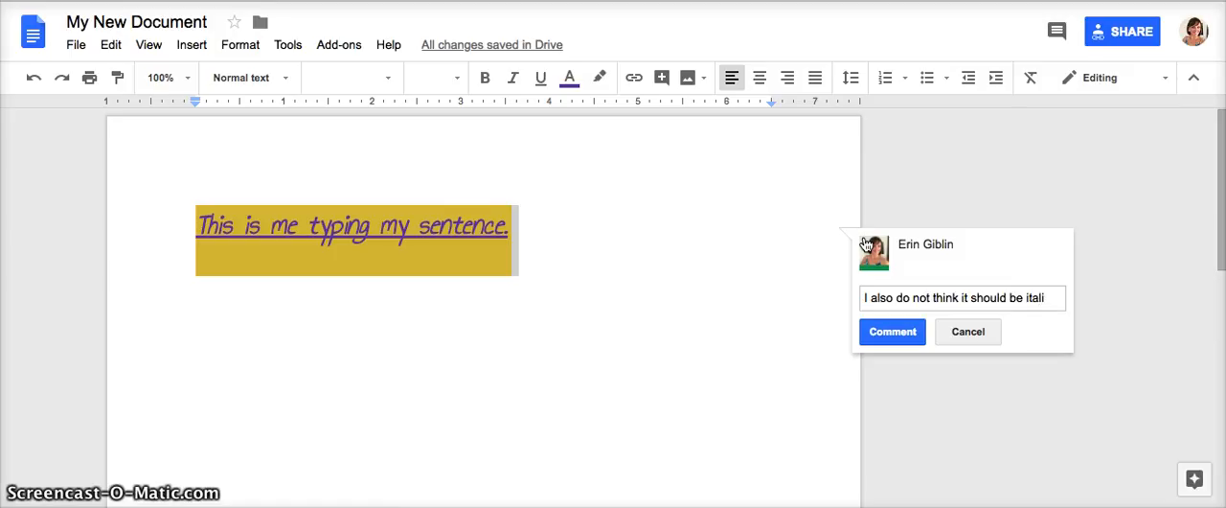
text(cized.)
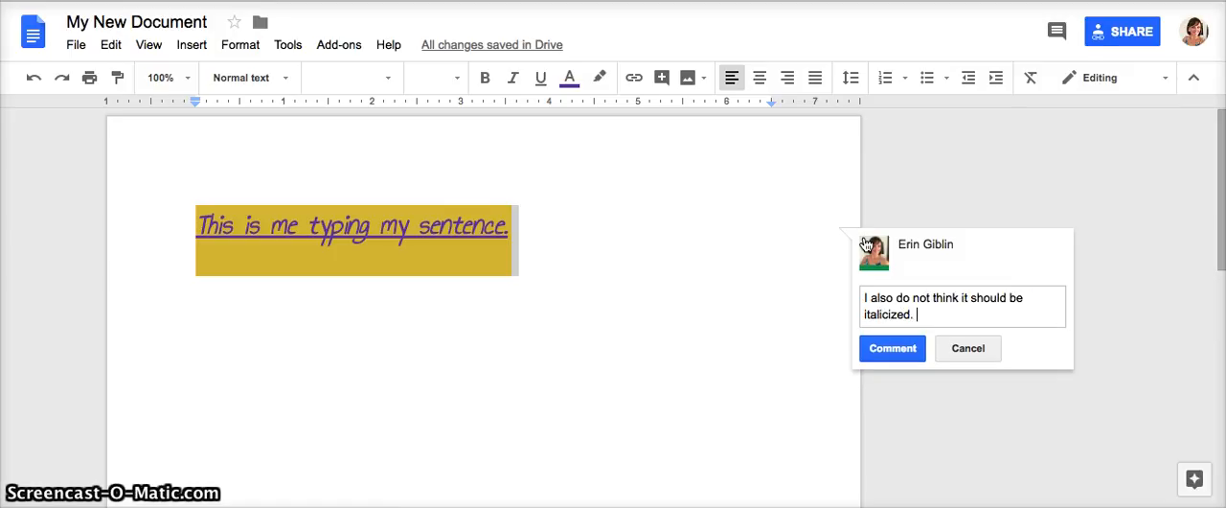
click(893, 351)
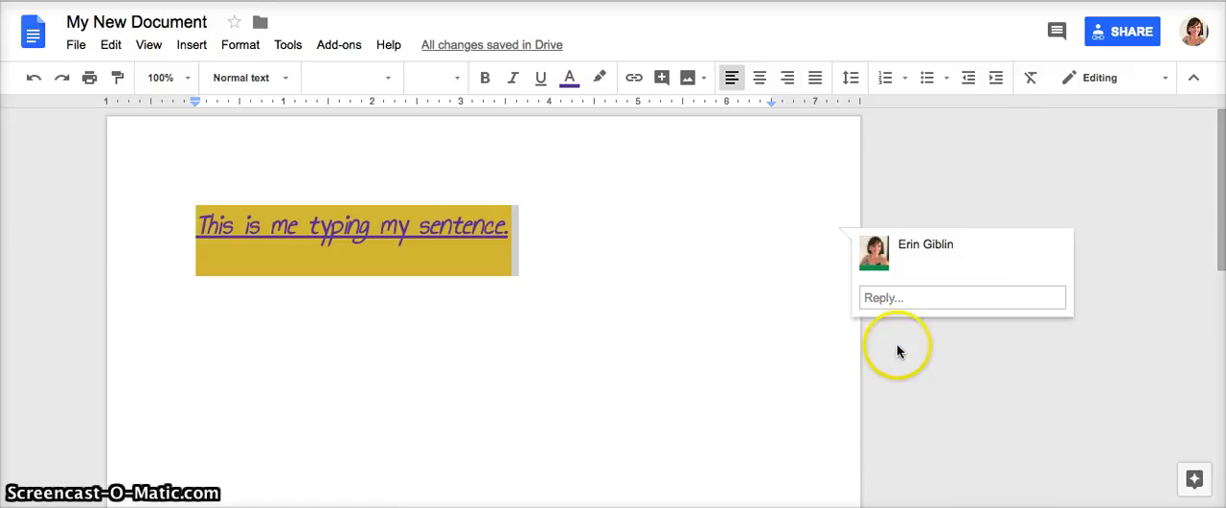
- Remove the italic formatting from the entire sentence "This is me typing my sentence."
click(528, 245)
drag(196, 226, 513, 233)
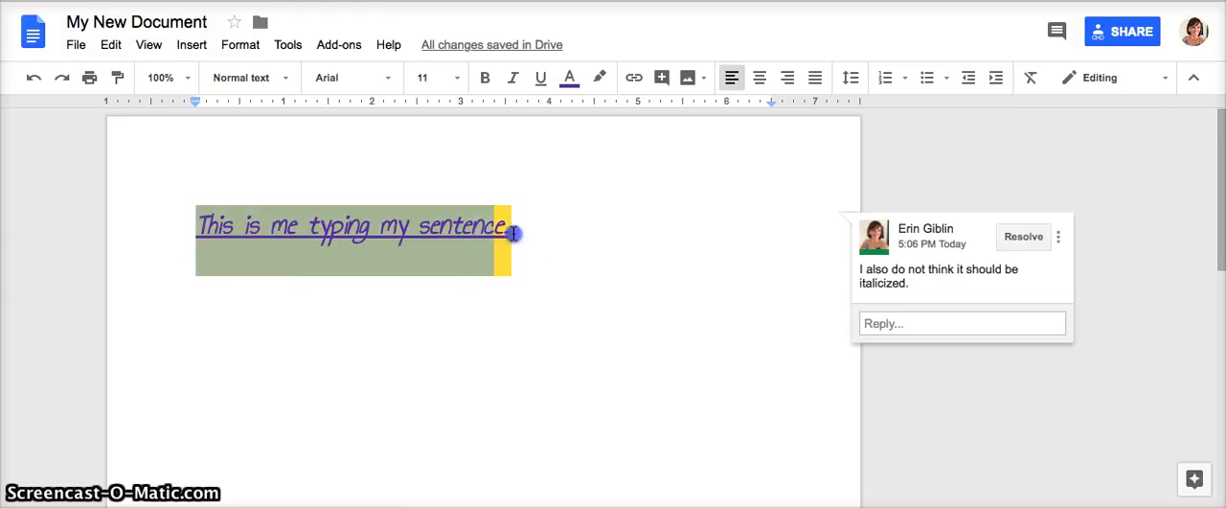
click(513, 78)
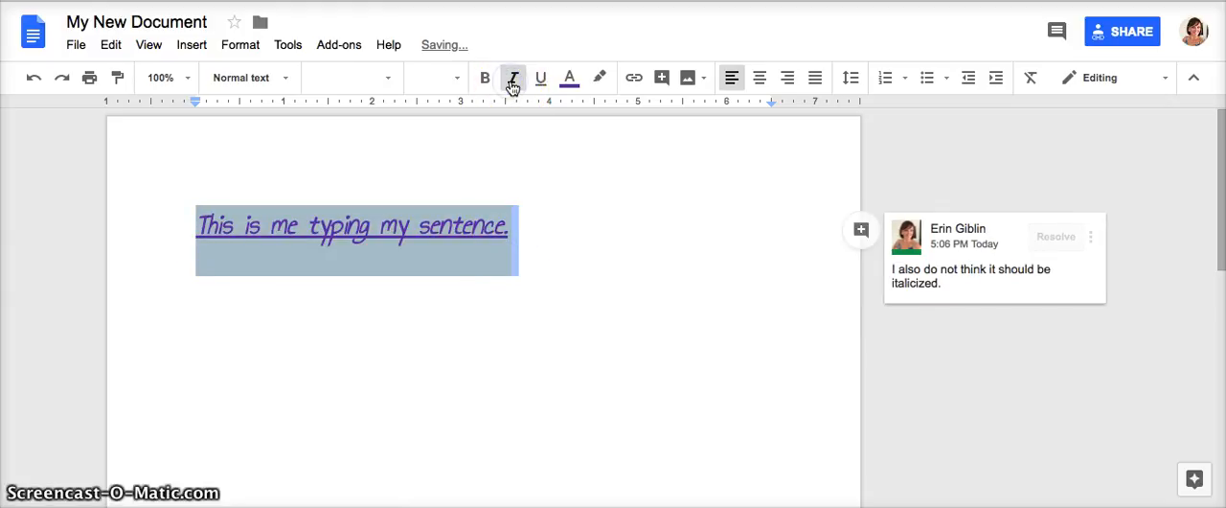
click(512, 84)
click(574, 234)
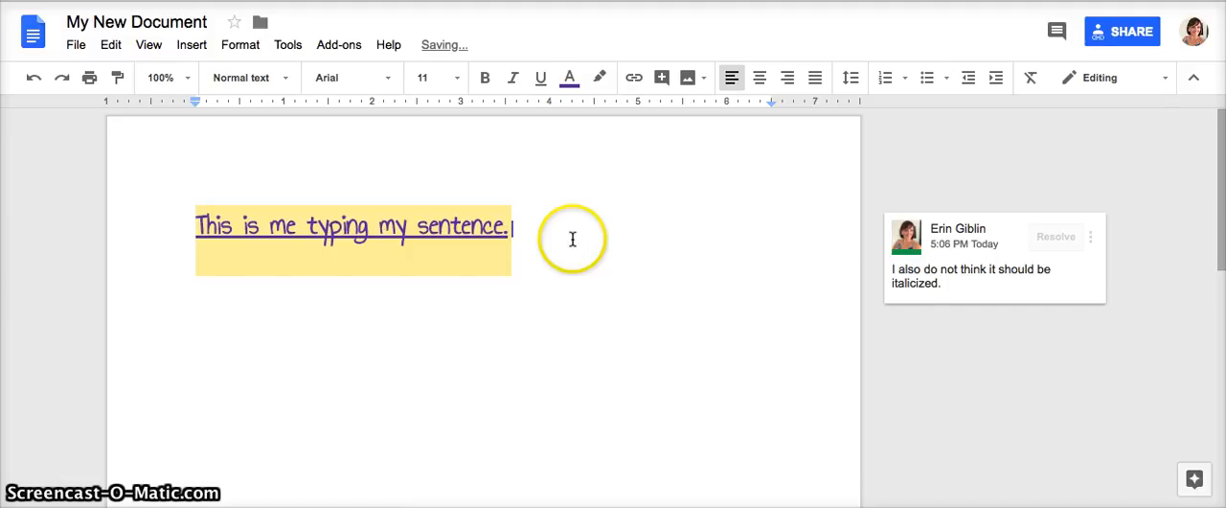
- Reply "What do you think about it now?" to the comment about italics and leave the comment thread
click(989, 297)
click(951, 325)
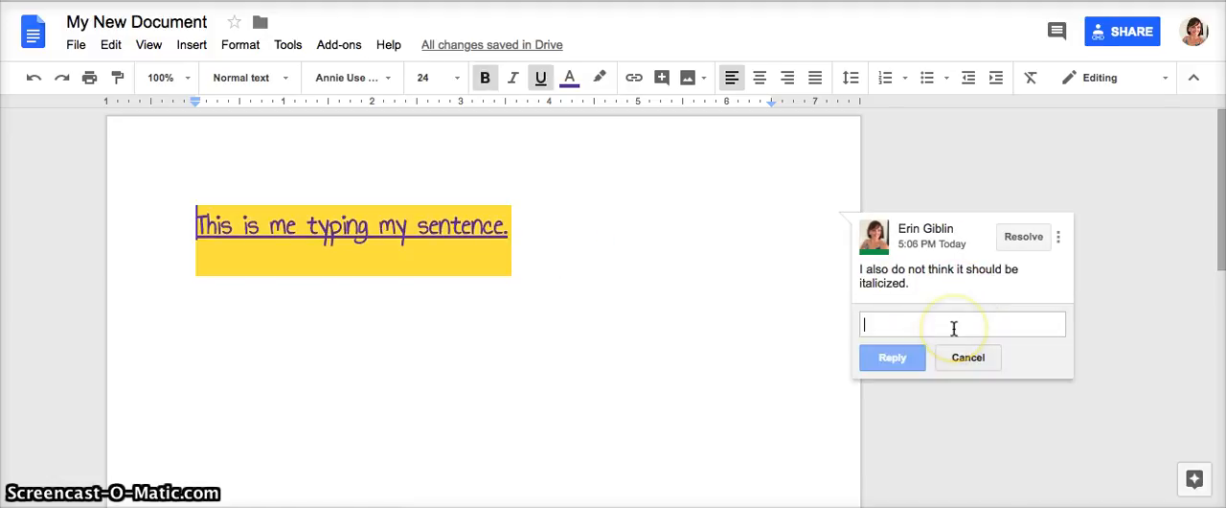
text(What do you think about it now?)
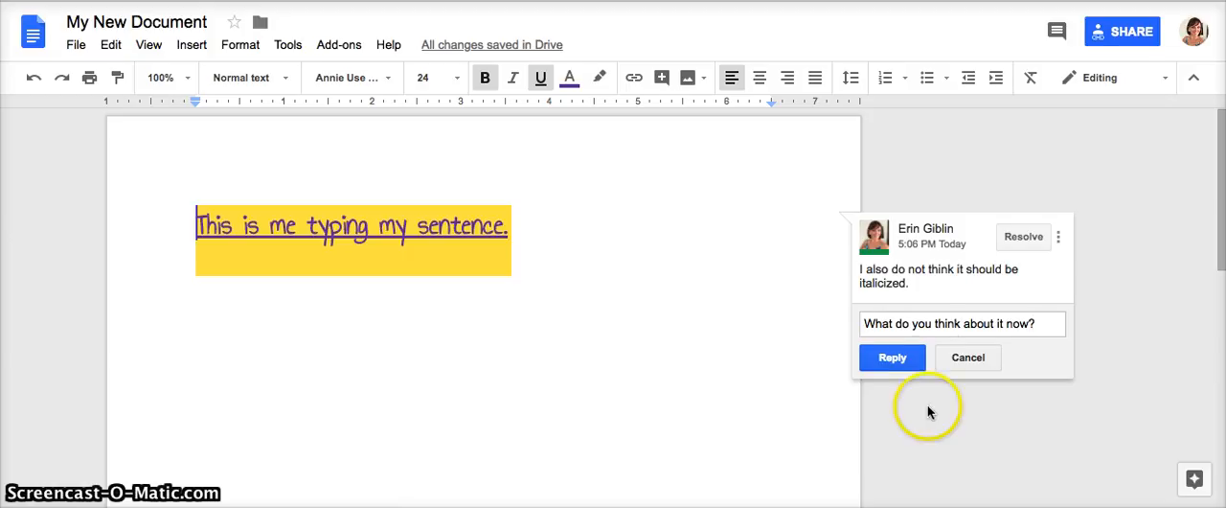
click(887, 357)
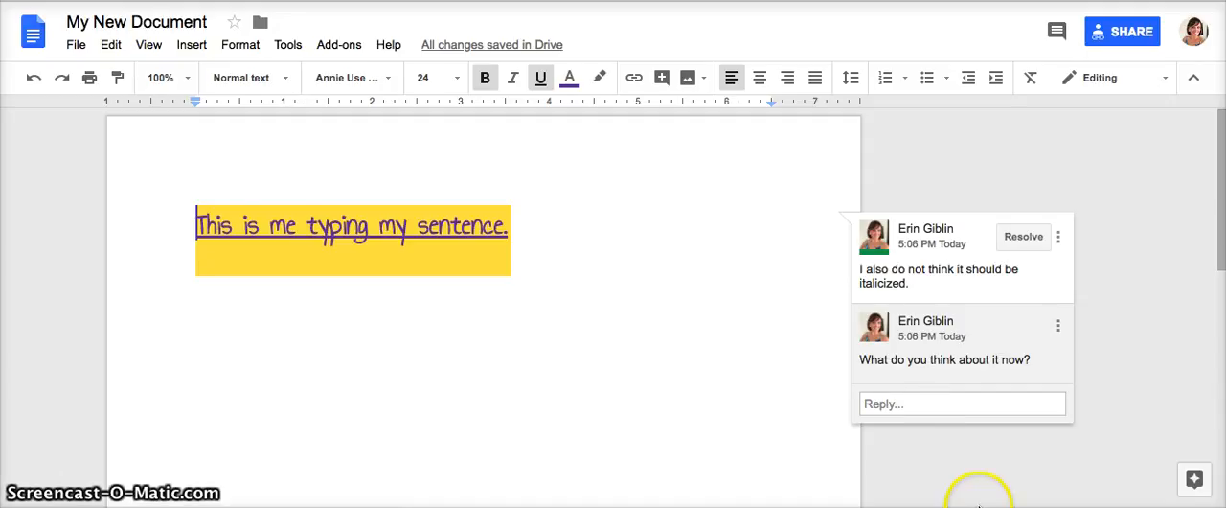
click(523, 226)
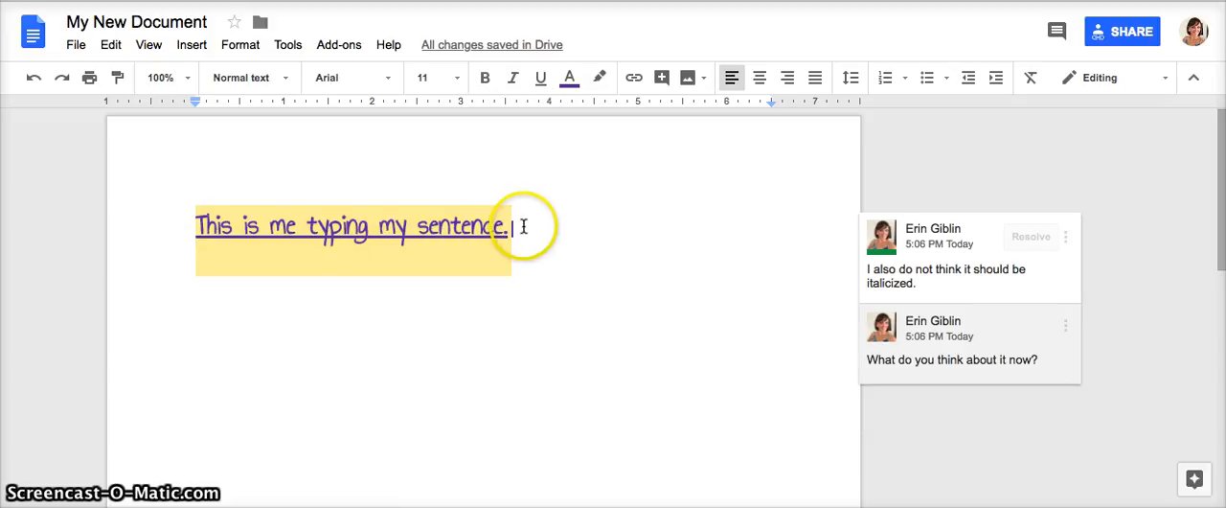
click(392, 301)
click(542, 258)
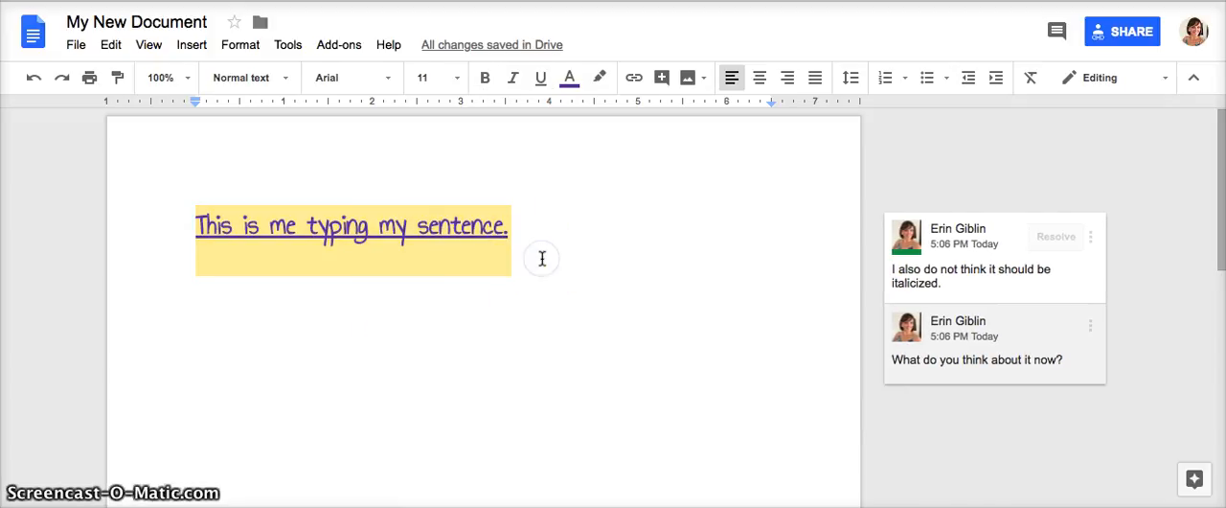